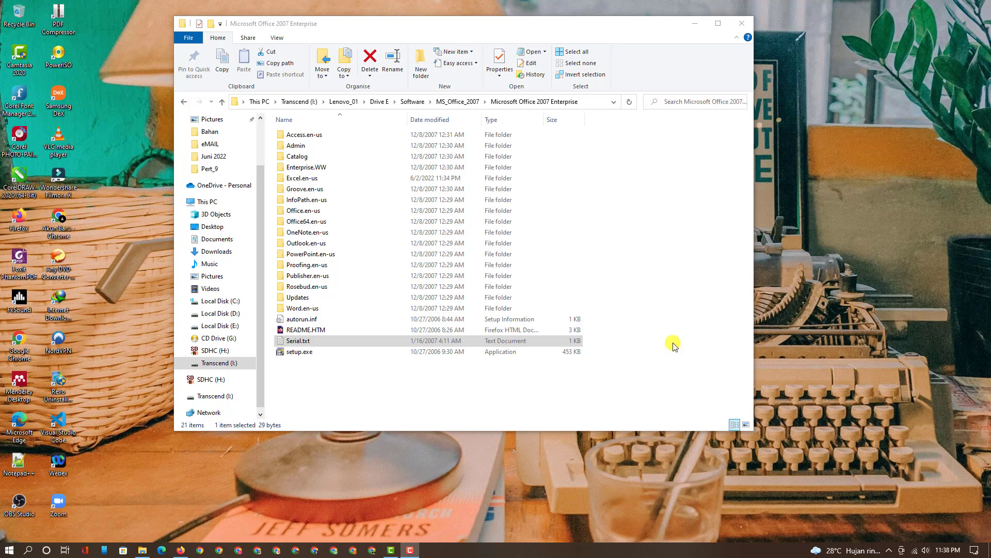
- Launch Microsoft Word from the Run dialog (Win+R)
key(super+r)
- Open a blank document, browse the Insert Object type list, cancel, and close Word
click(80, 521)
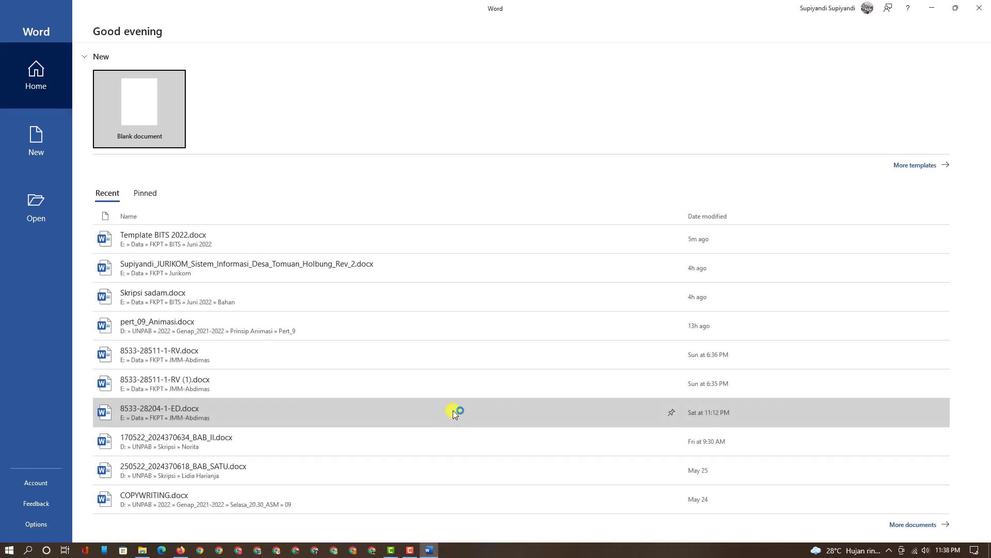
click(156, 107)
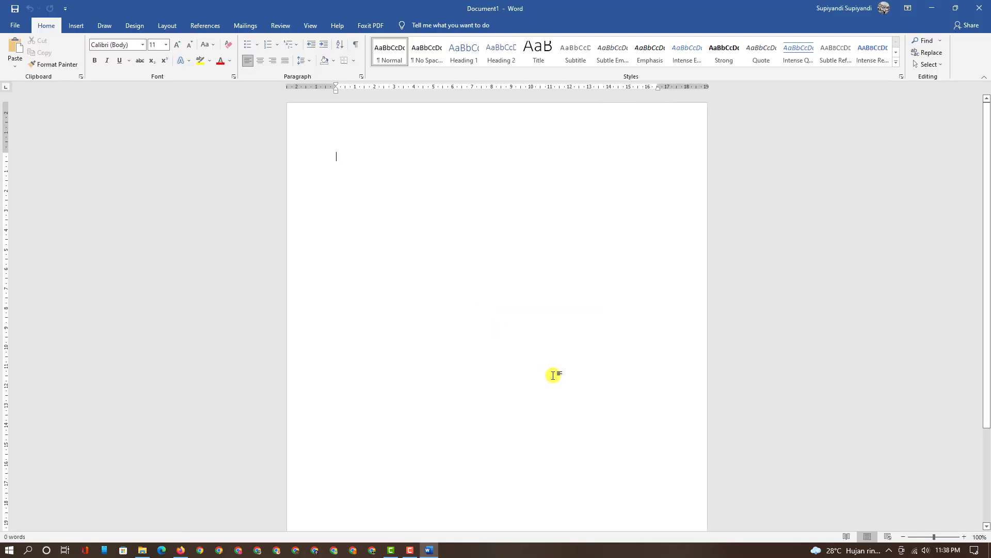
click(76, 25)
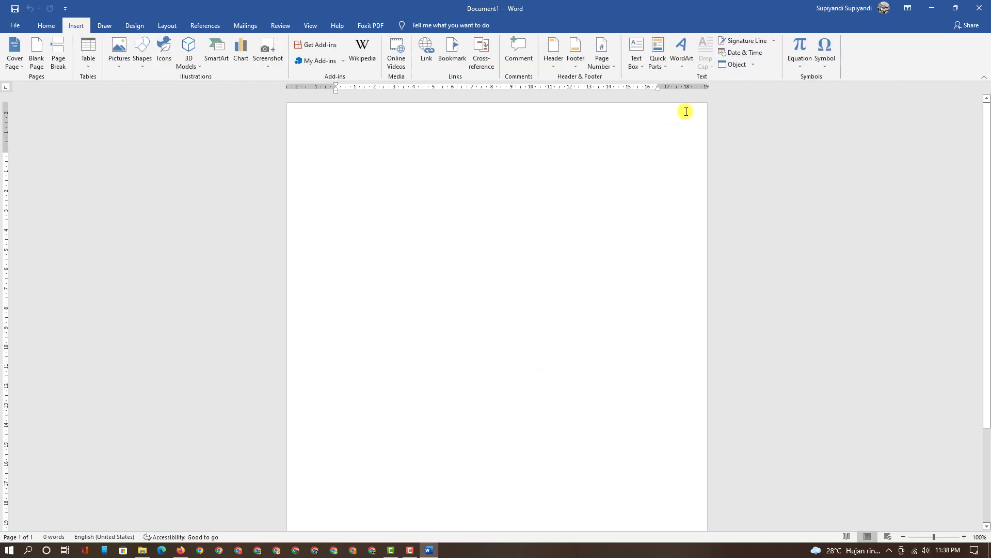
click(736, 64)
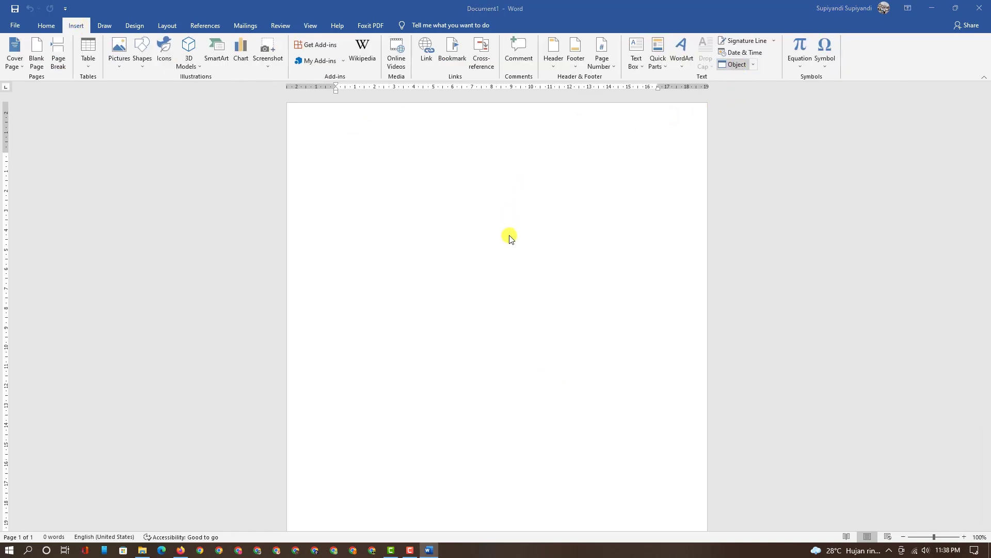
drag(535, 229, 538, 292)
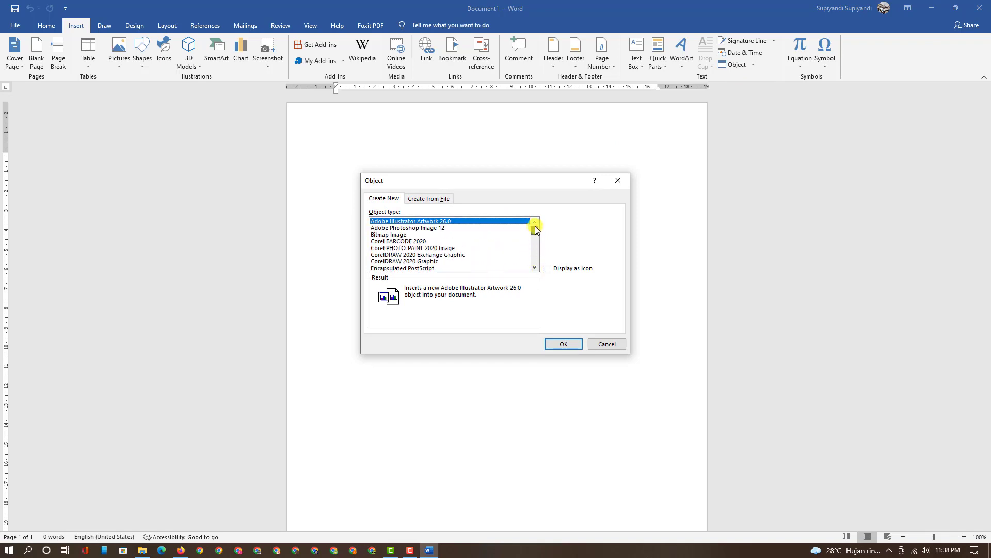
click(608, 344)
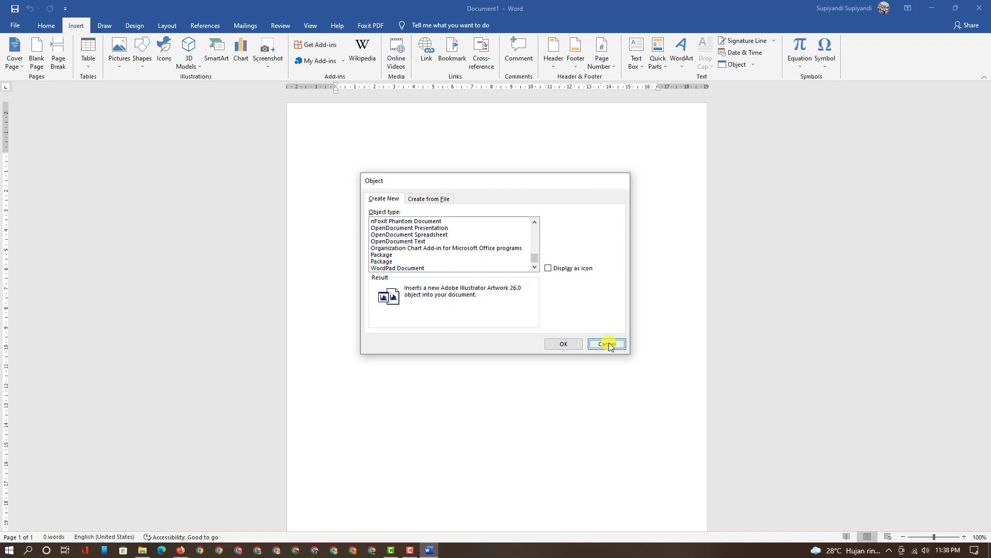
click(982, 10)
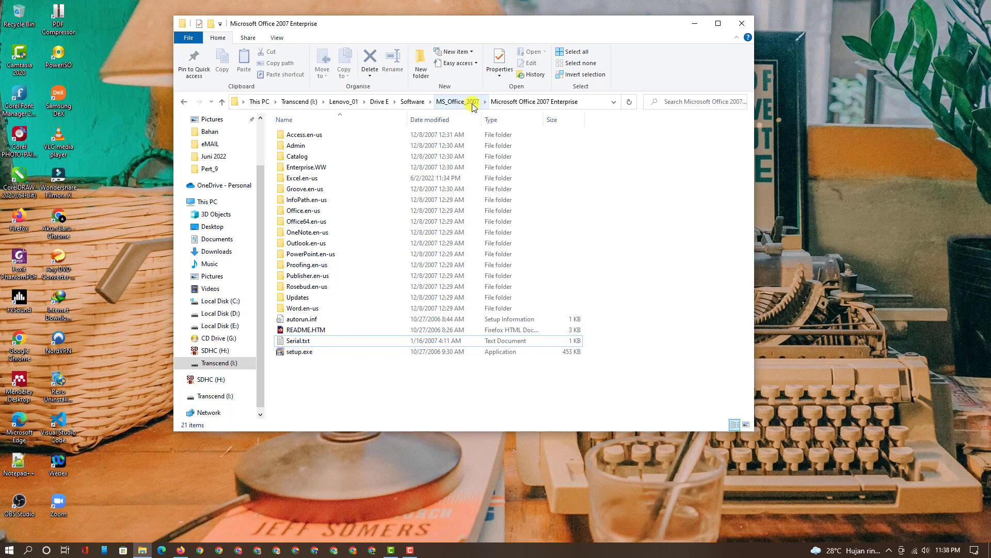
- Run setup.exe as administrator
click(312, 354)
right_click(310, 355)
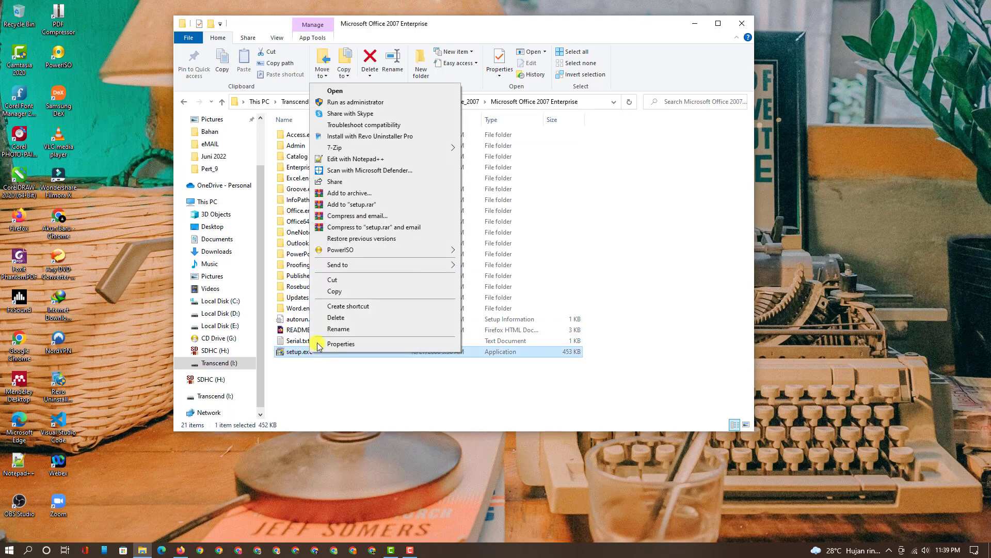
click(347, 103)
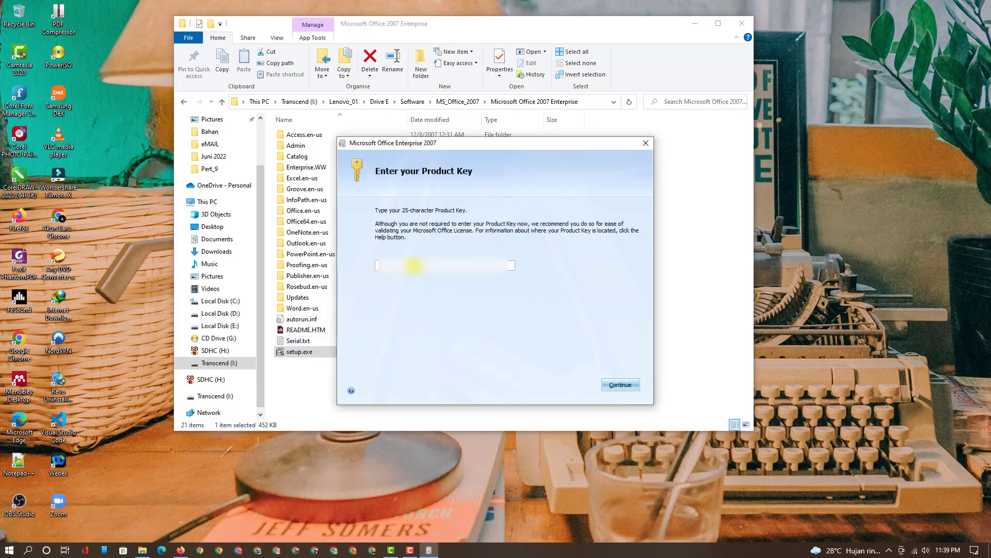
- Paste the product key and accept the licence terms
key(ctrl+v)
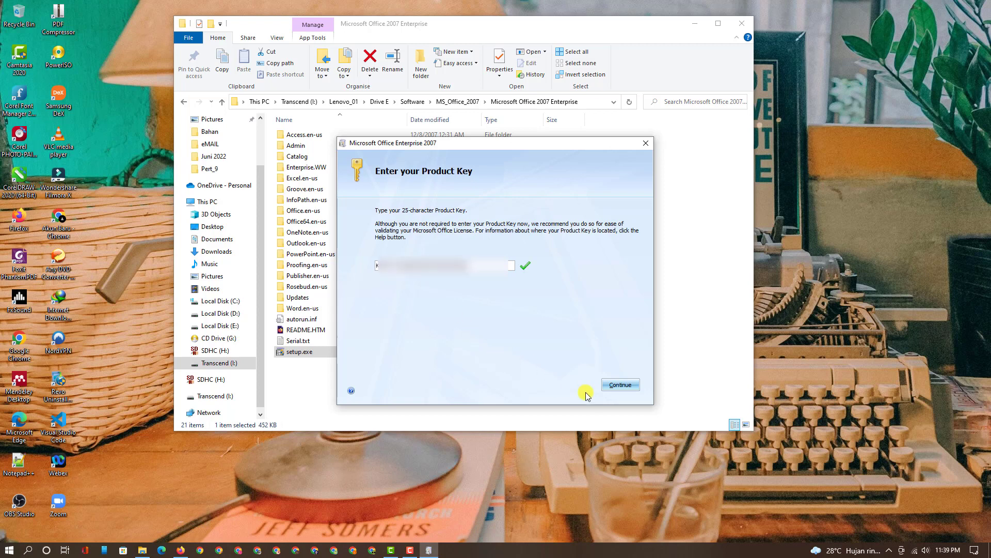
click(613, 392)
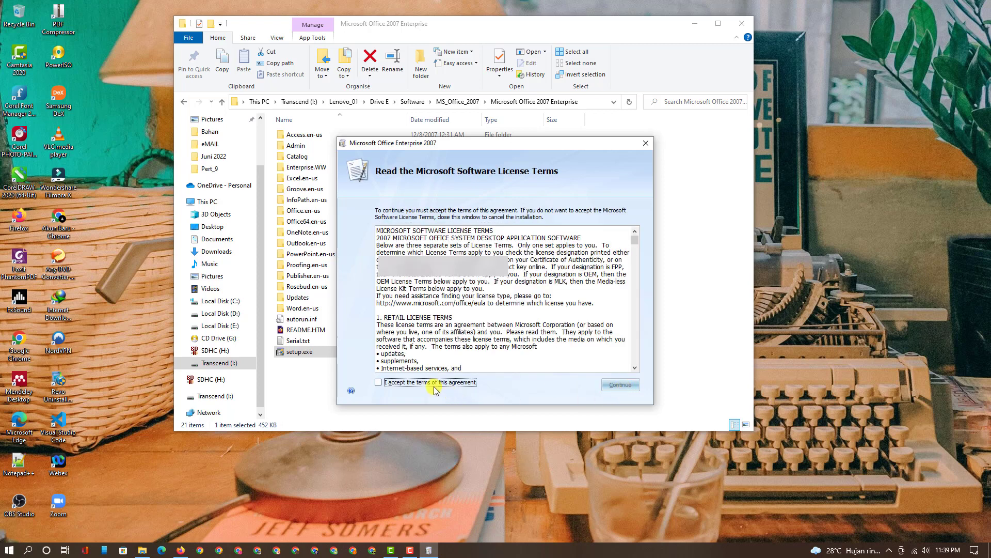
click(399, 386)
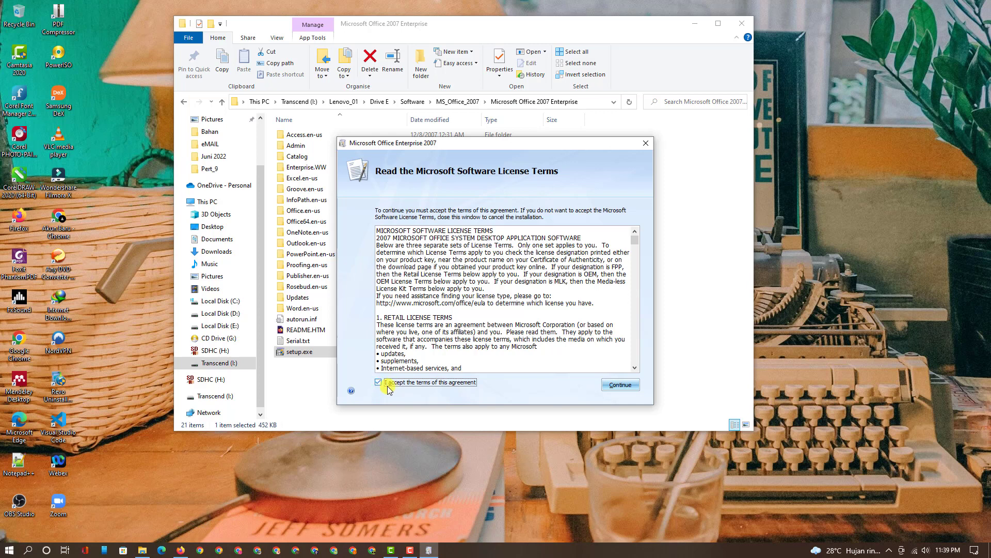
click(625, 388)
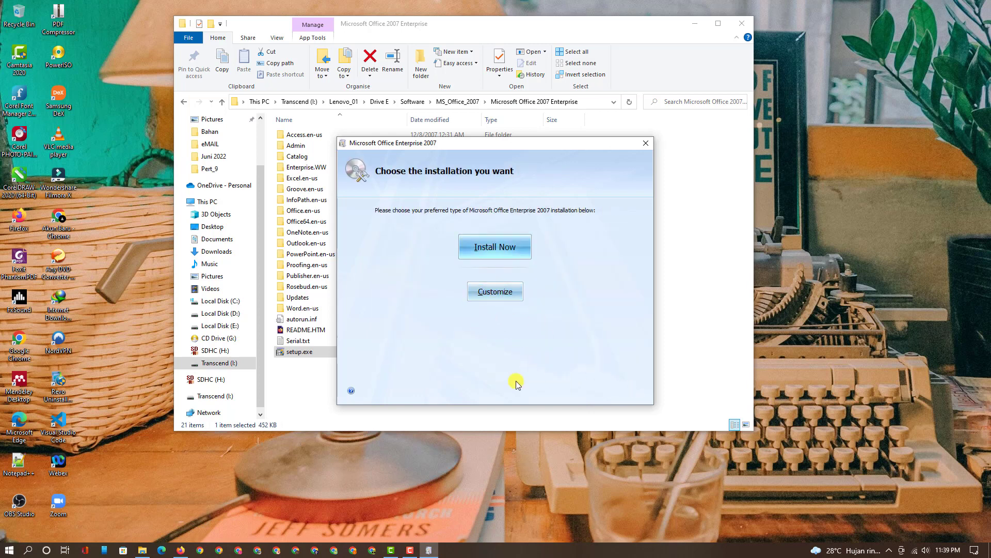
- Choose Customize and set Access, Excel, Groove, InfoPath and OneNote to Not Available
click(499, 295)
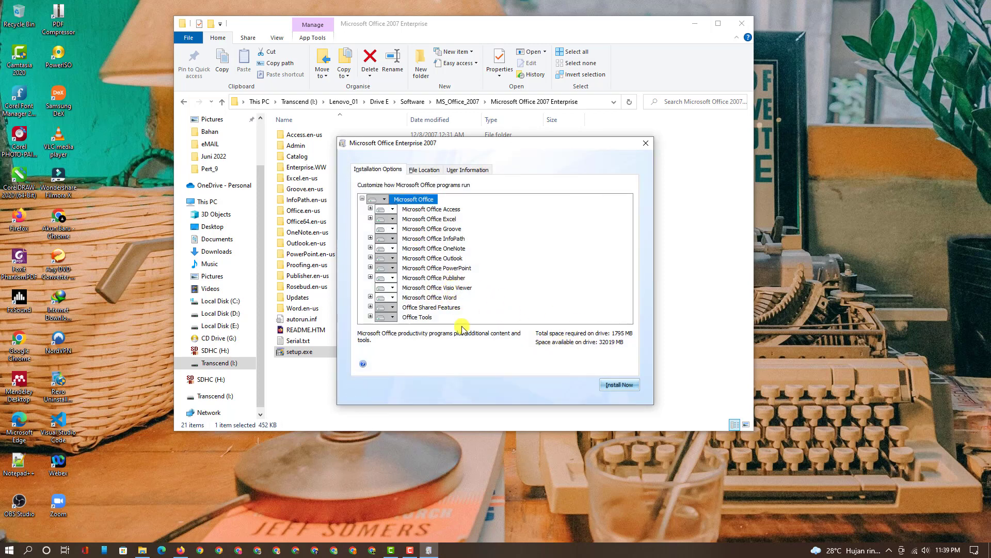
click(391, 209)
click(405, 249)
click(392, 219)
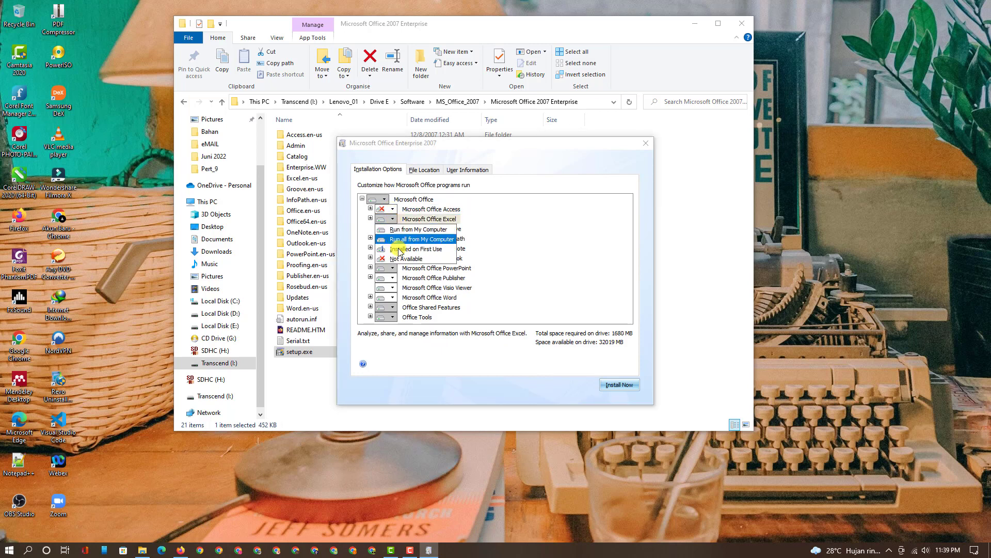
click(400, 258)
click(395, 230)
click(398, 260)
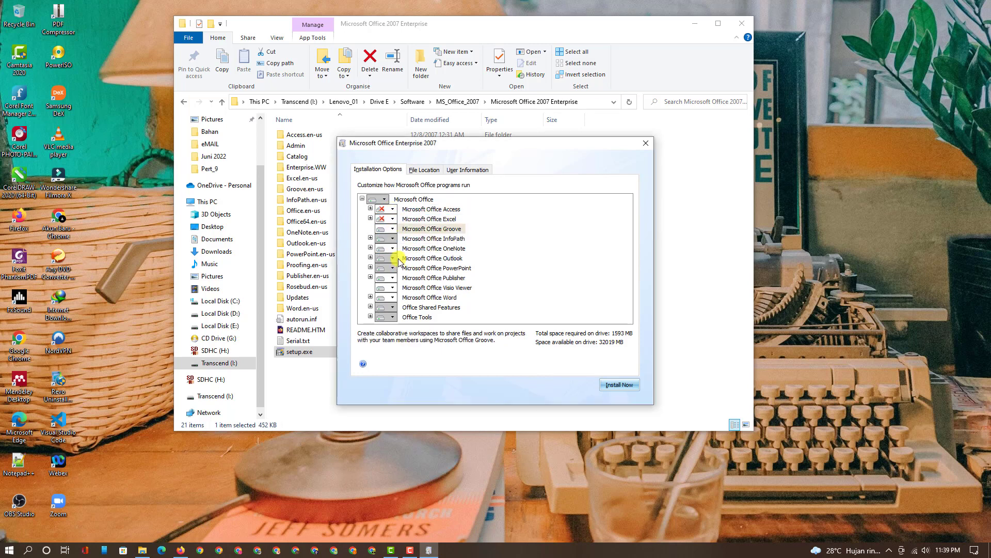
click(391, 236)
click(400, 276)
click(393, 249)
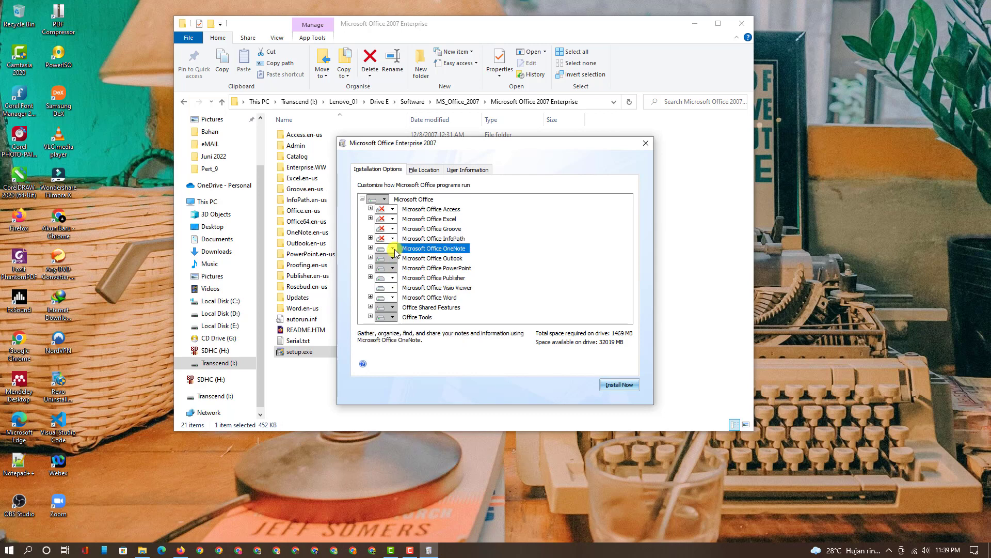
click(400, 288)
- Set Outlook, PowerPoint, Publisher and Visio Viewer to Not Available
click(393, 258)
click(400, 298)
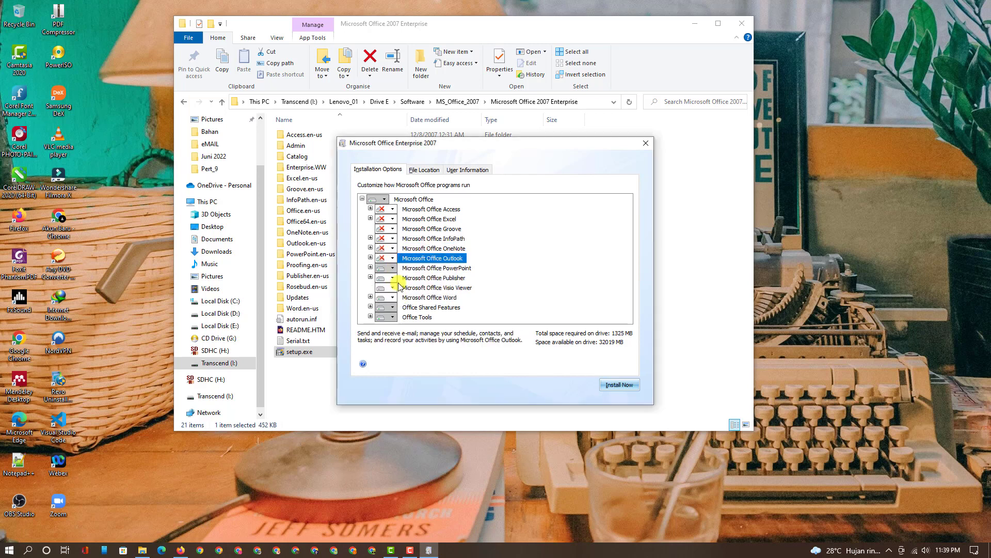
click(392, 268)
click(400, 307)
click(392, 278)
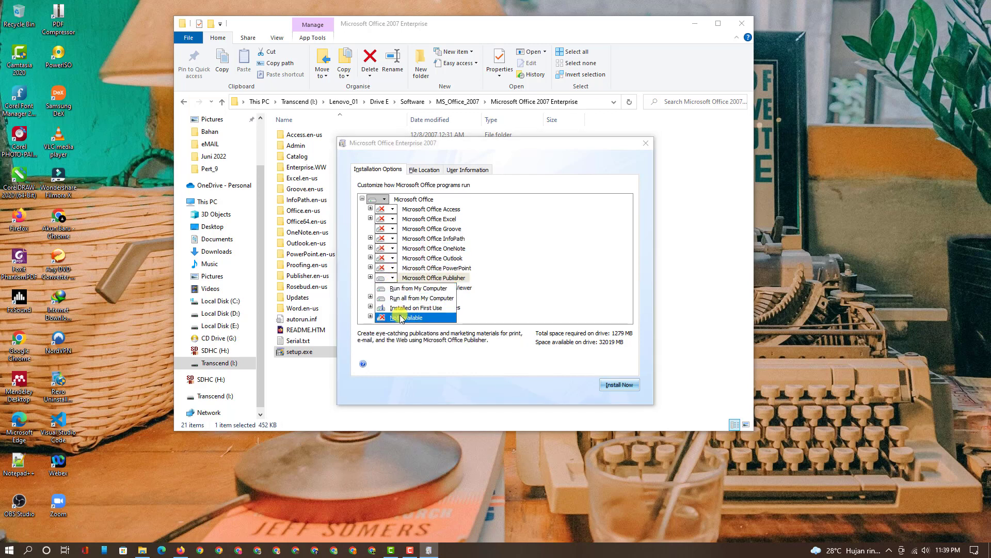
click(401, 317)
click(393, 287)
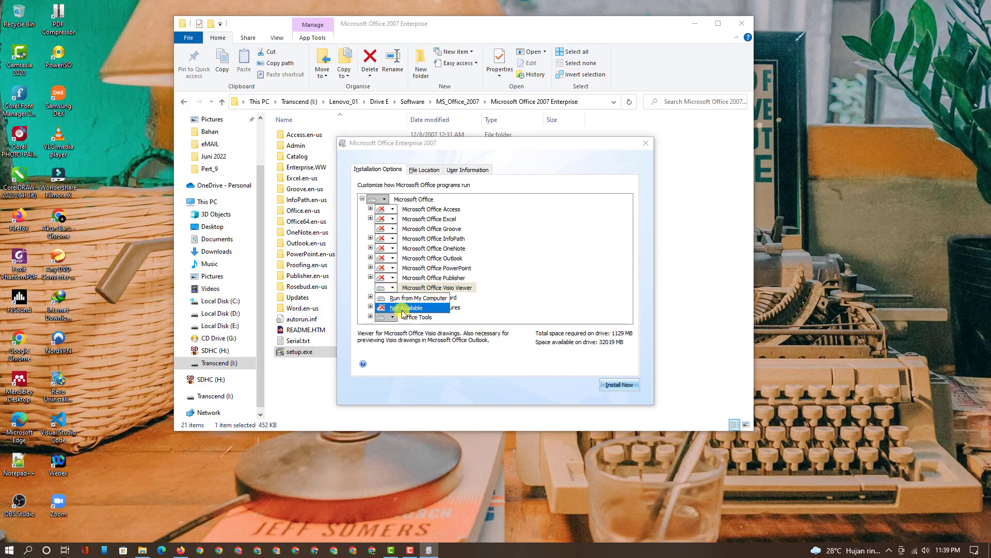
click(403, 309)
- Set Word and Office Shared Features to Not Available
click(393, 297)
click(404, 338)
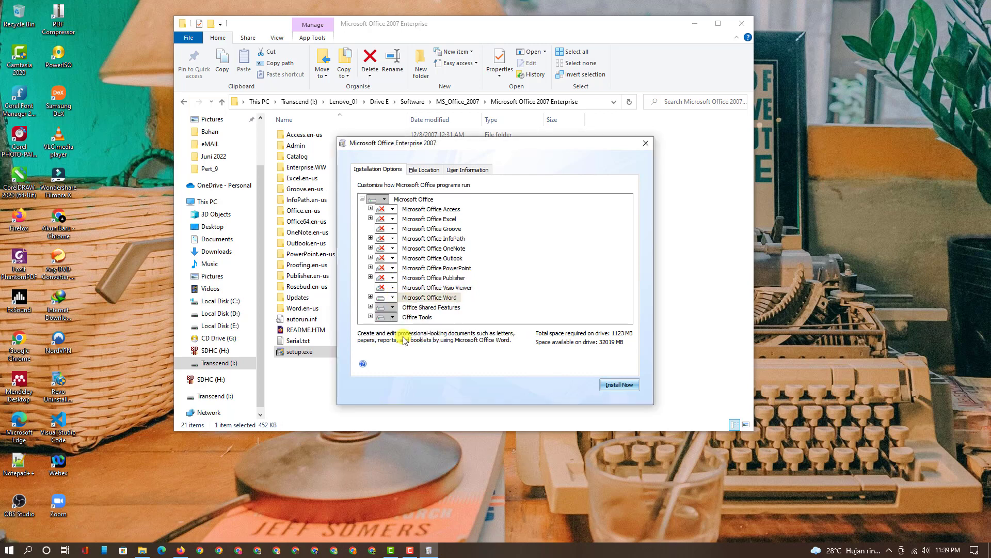
click(393, 298)
click(408, 337)
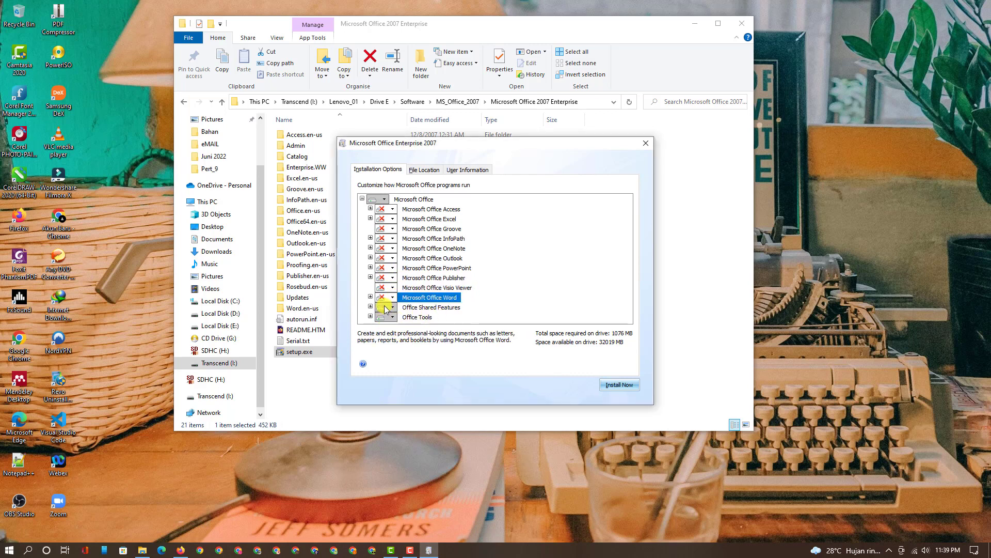
click(385, 308)
click(408, 347)
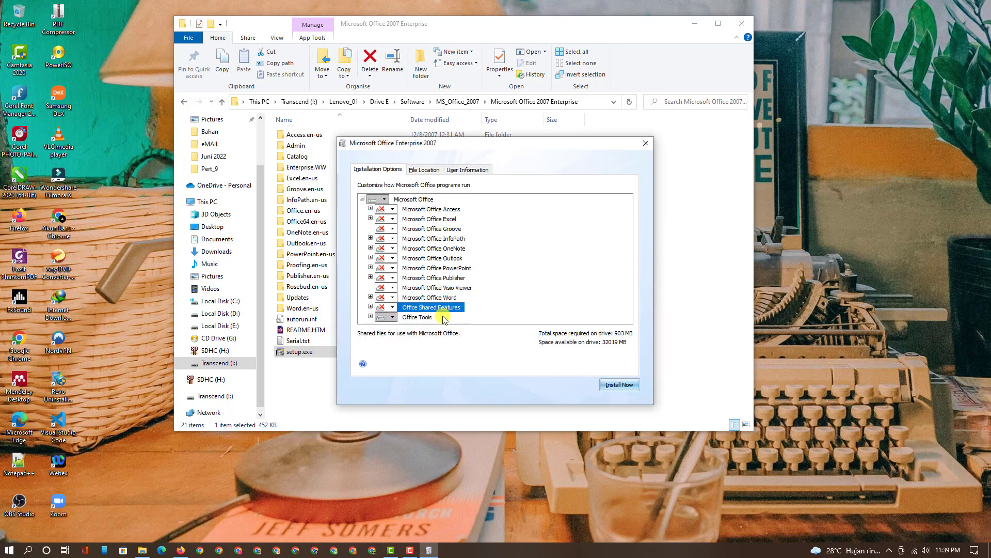
- Under Office Tools, set Equation Editor to Run from My Computer
click(370, 317)
click(401, 219)
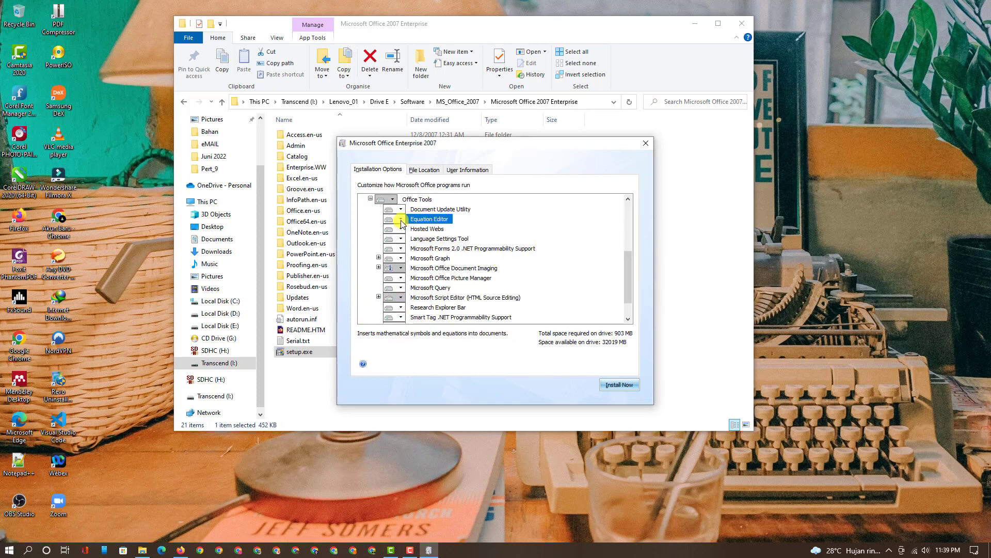
click(401, 220)
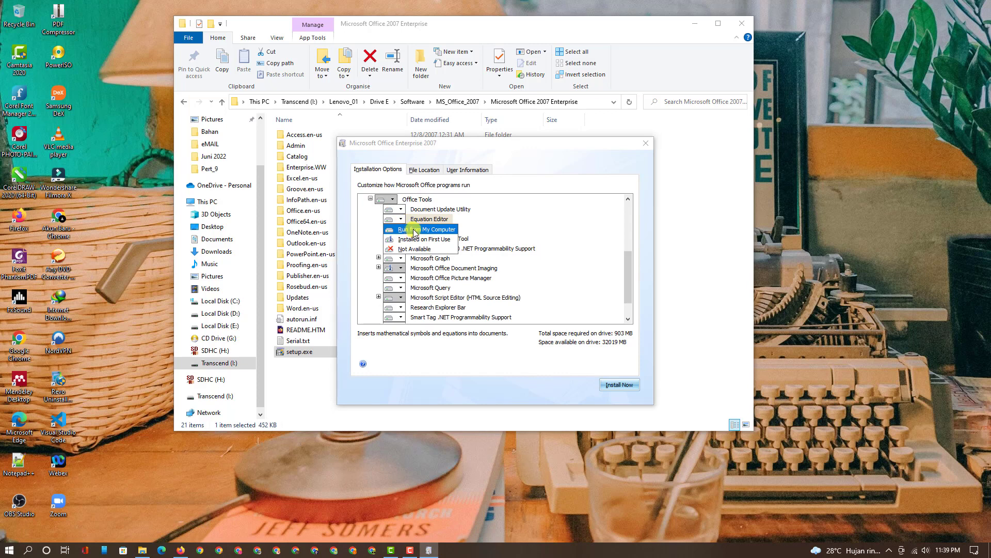
click(414, 230)
click(402, 220)
click(411, 231)
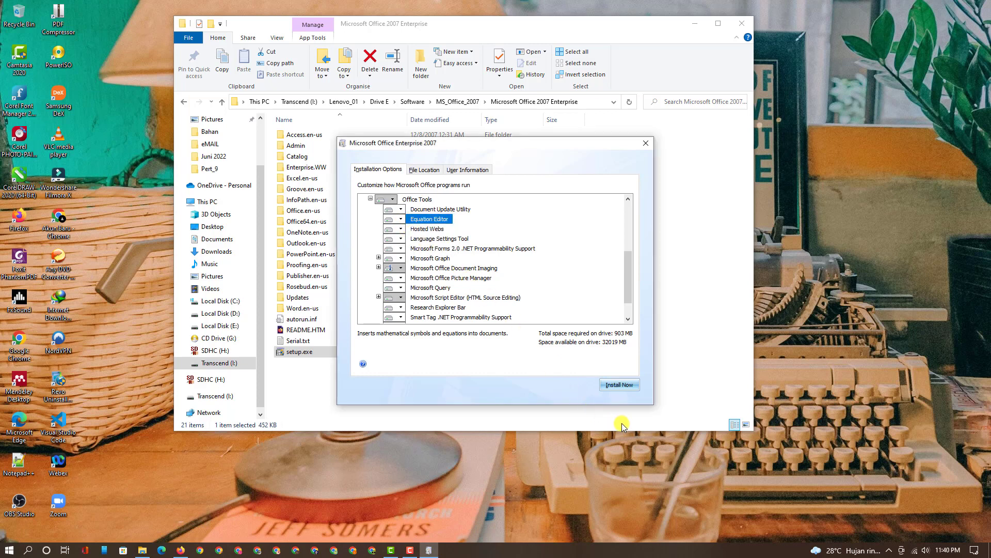
- Start installing the customized Office selection with Install Now
click(618, 384)
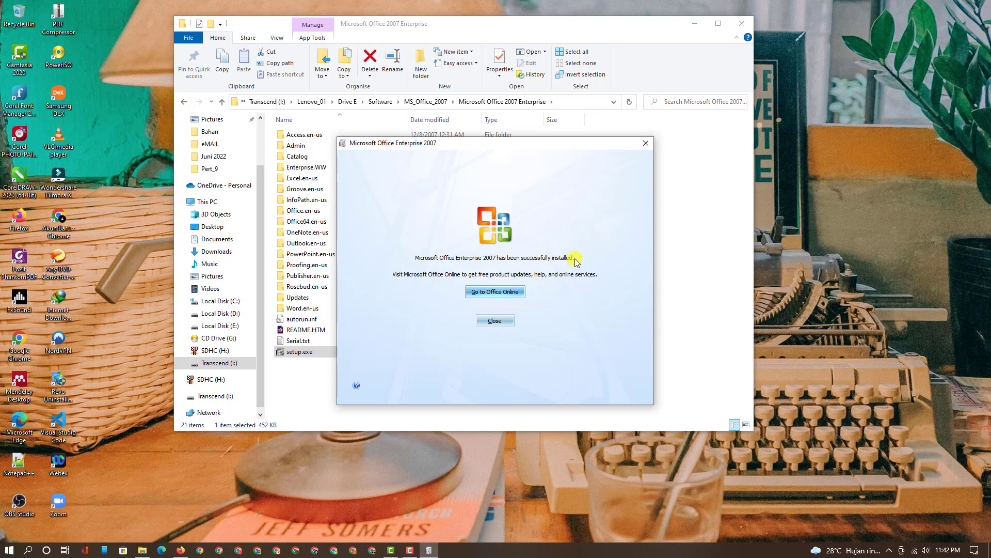
- Close the installer and File Explorer, then launch Word from the Start menu's W entries
click(504, 324)
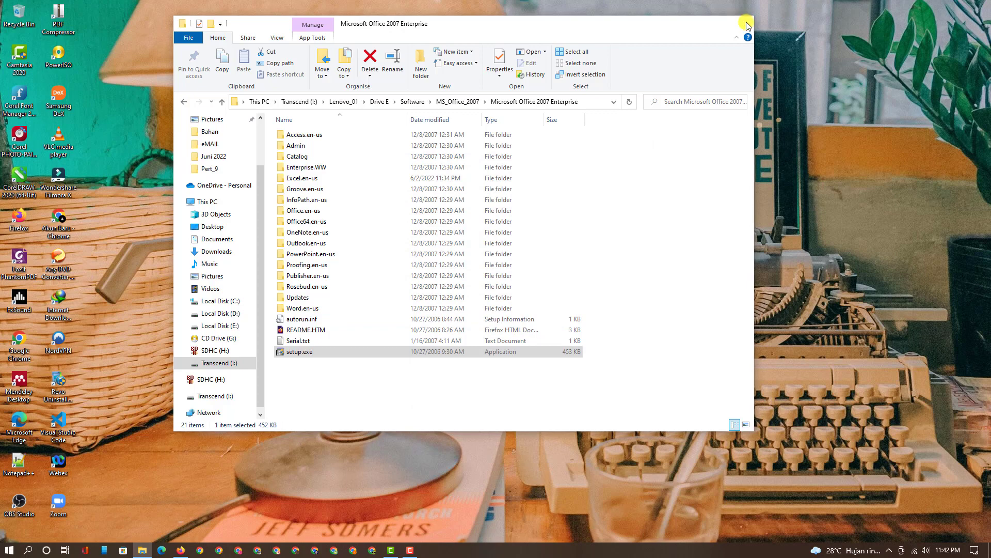
click(695, 23)
click(10, 549)
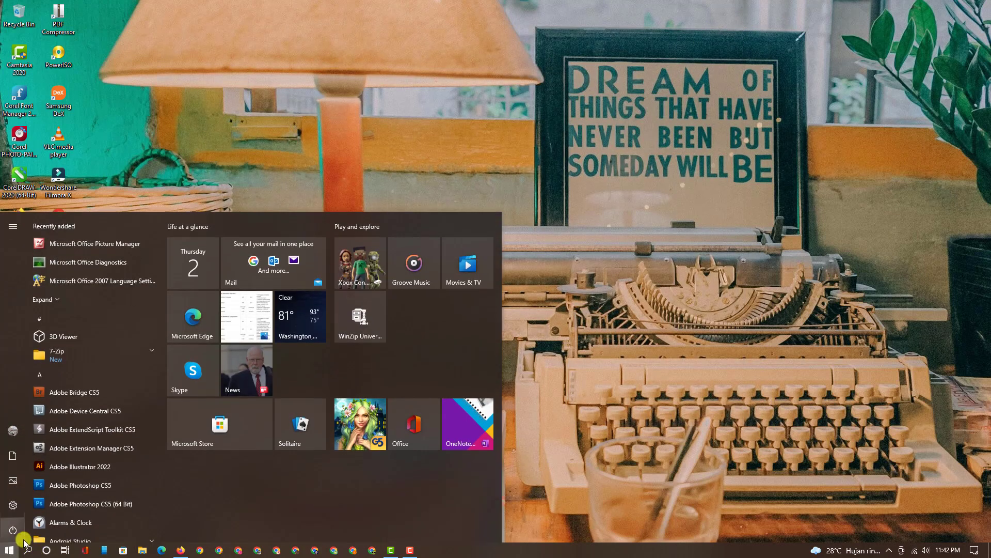
scroll(63, 503, down, 3)
scroll(64, 503, down, 2)
scroll(65, 501, down, 5)
scroll(65, 501, down, 3)
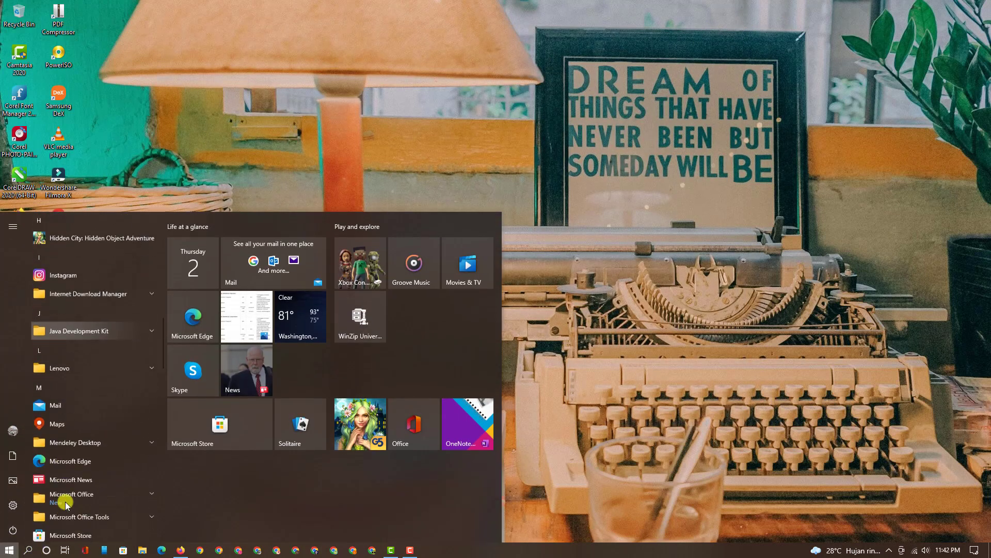
scroll(65, 503, down, 2)
scroll(65, 501, down, 3)
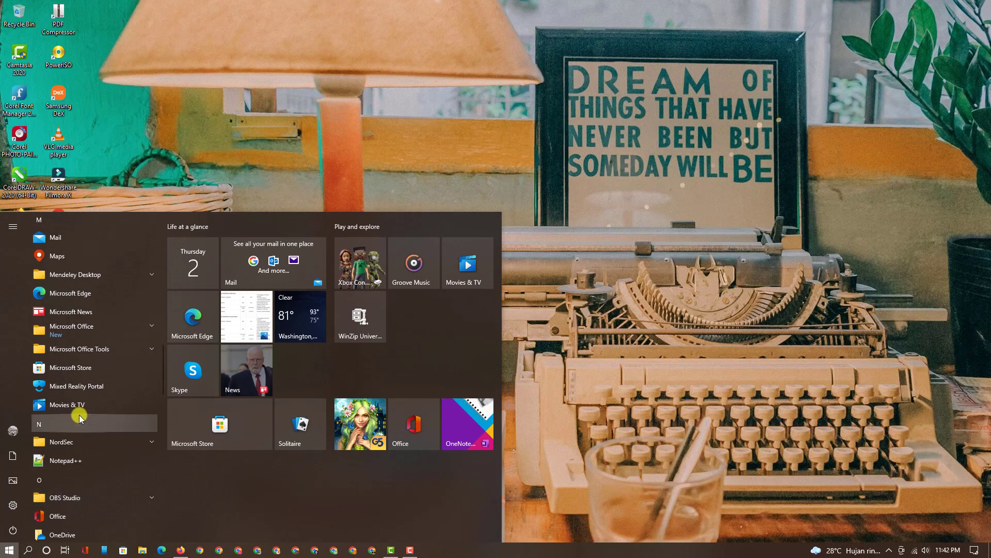
scroll(82, 392, down, 3)
scroll(82, 395, down, 2)
scroll(82, 398, down, 3)
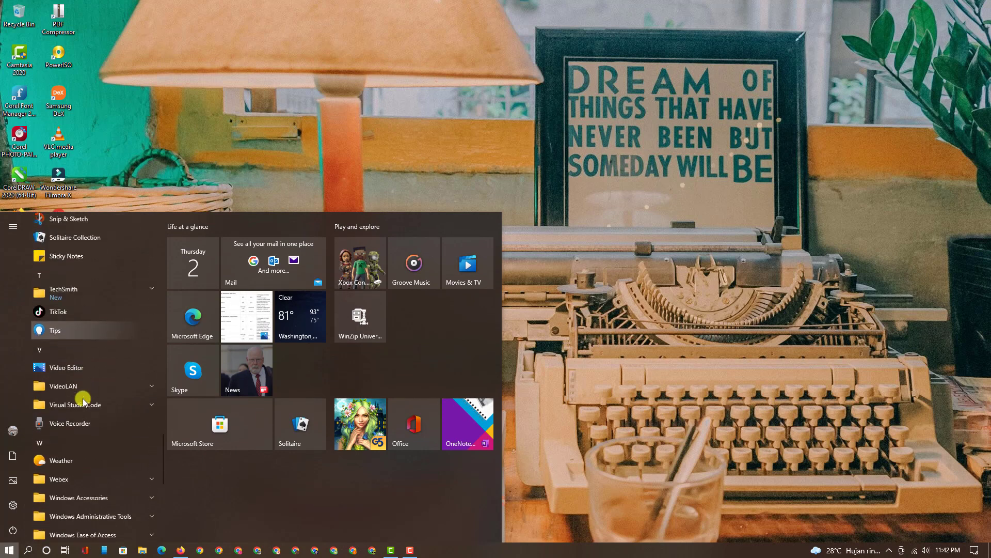
scroll(83, 399, down, 2)
scroll(82, 397, down, 5)
scroll(82, 399, down, 3)
scroll(72, 382, down, 4)
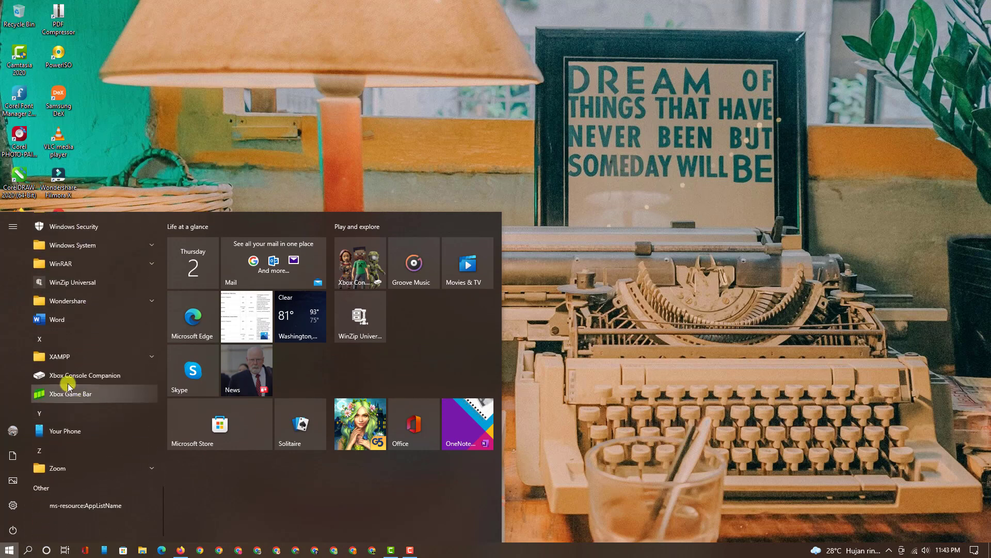
click(61, 318)
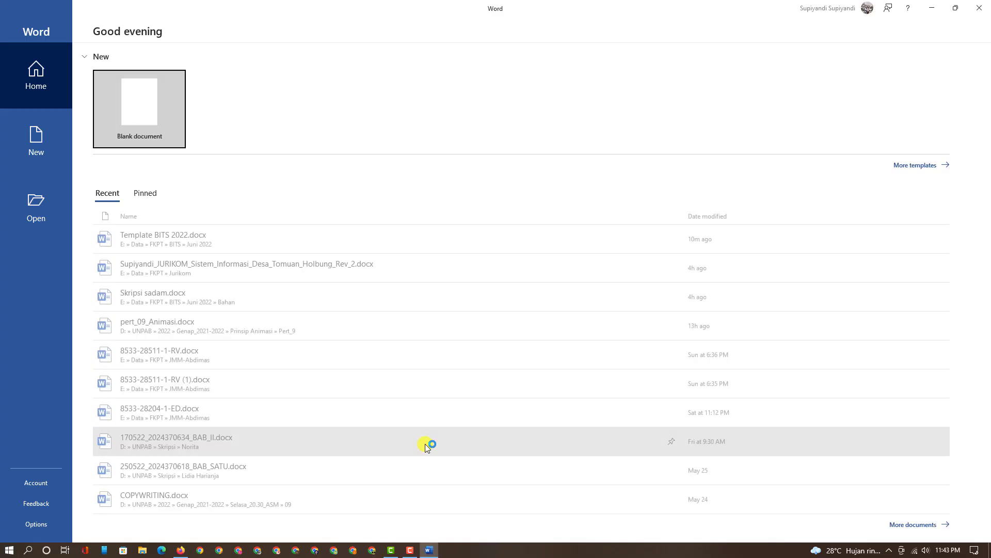
- Start a blank document and insert a Microsoft Equation 3.0 object
click(141, 145)
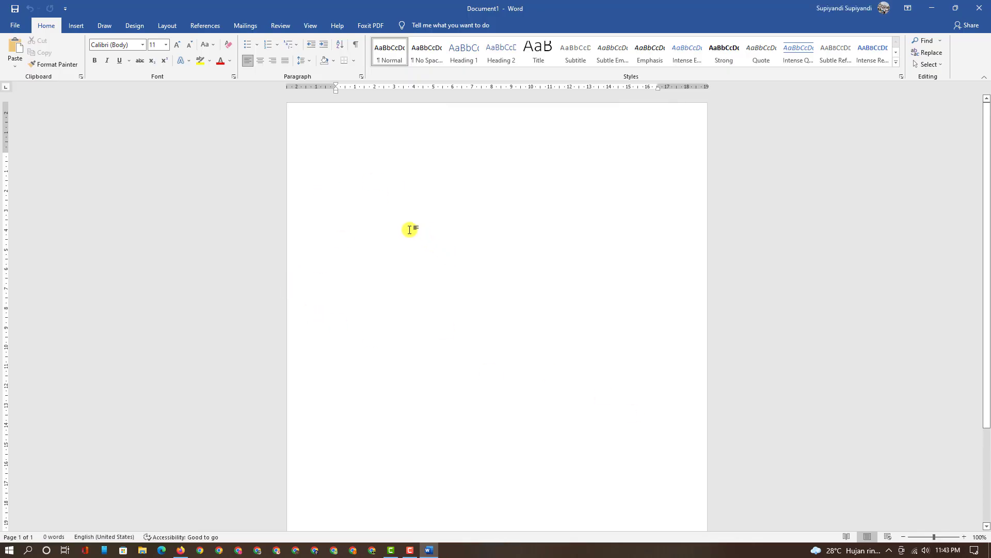
click(77, 26)
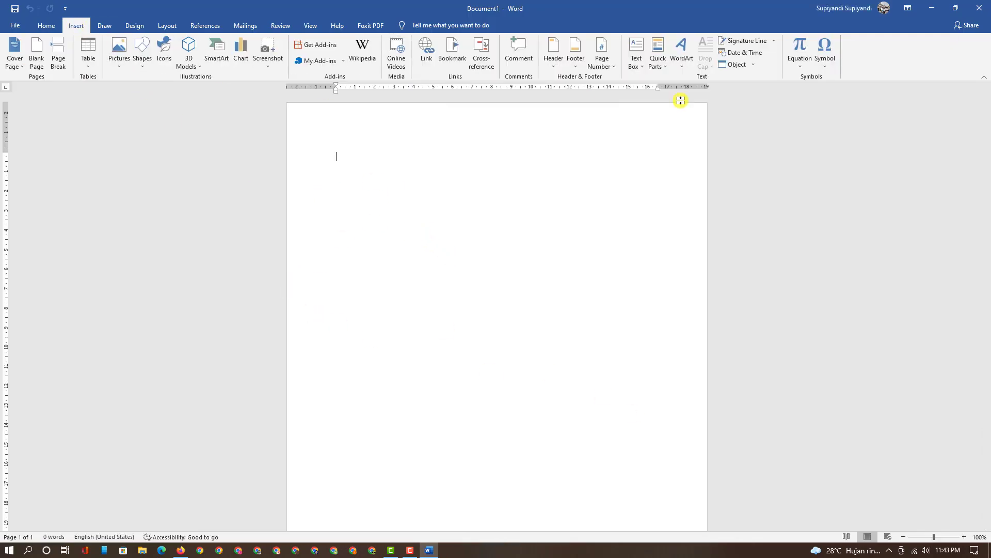
click(753, 64)
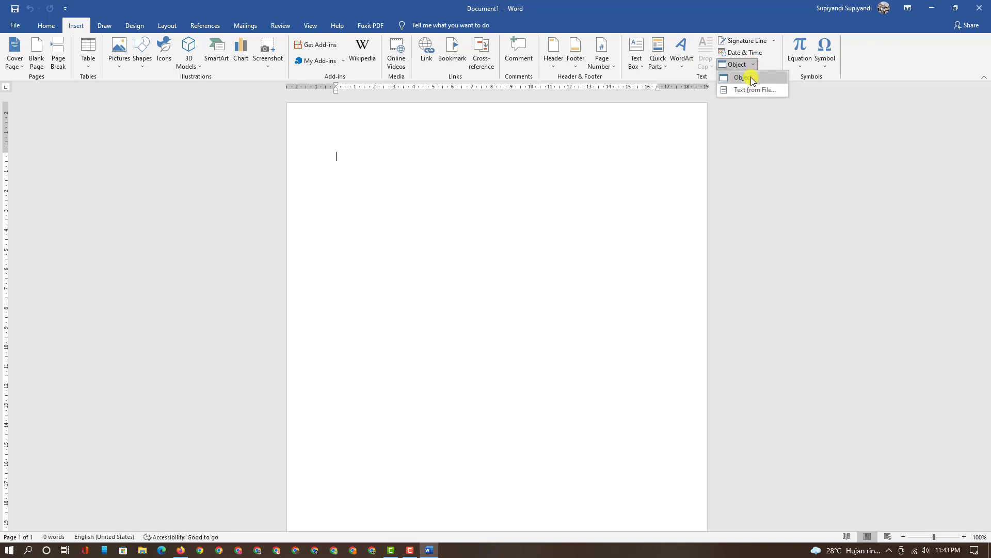
click(751, 83)
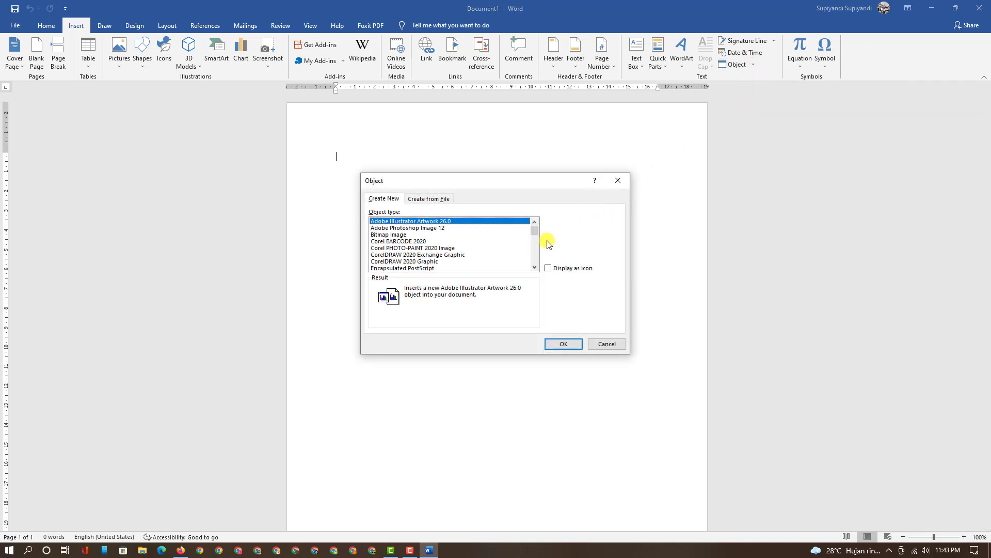
drag(535, 232, 537, 241)
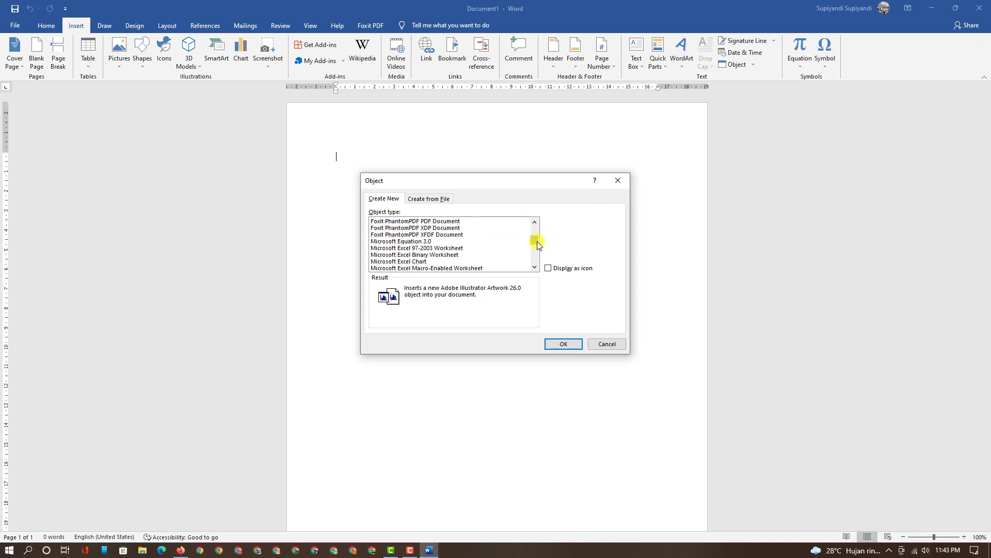
click(427, 241)
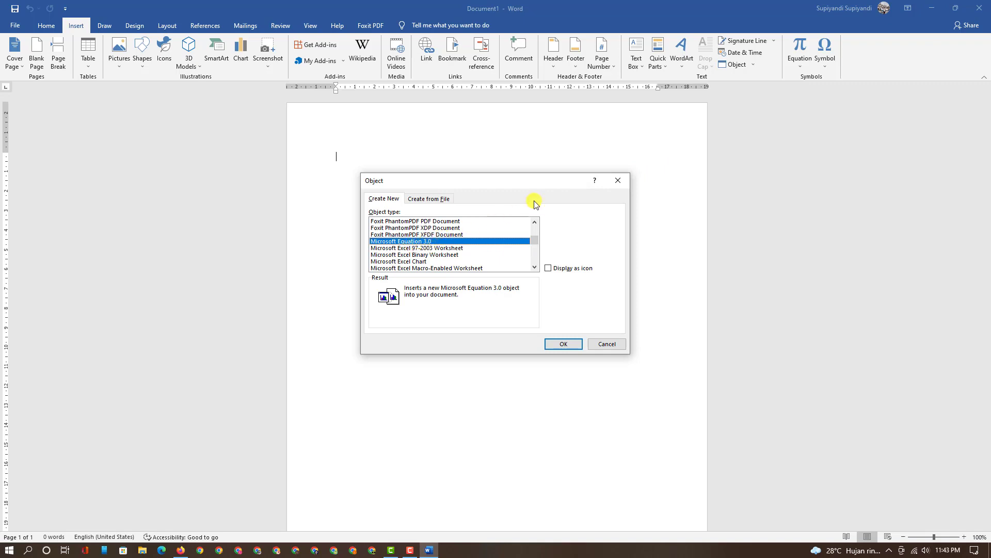
drag(496, 181, 501, 168)
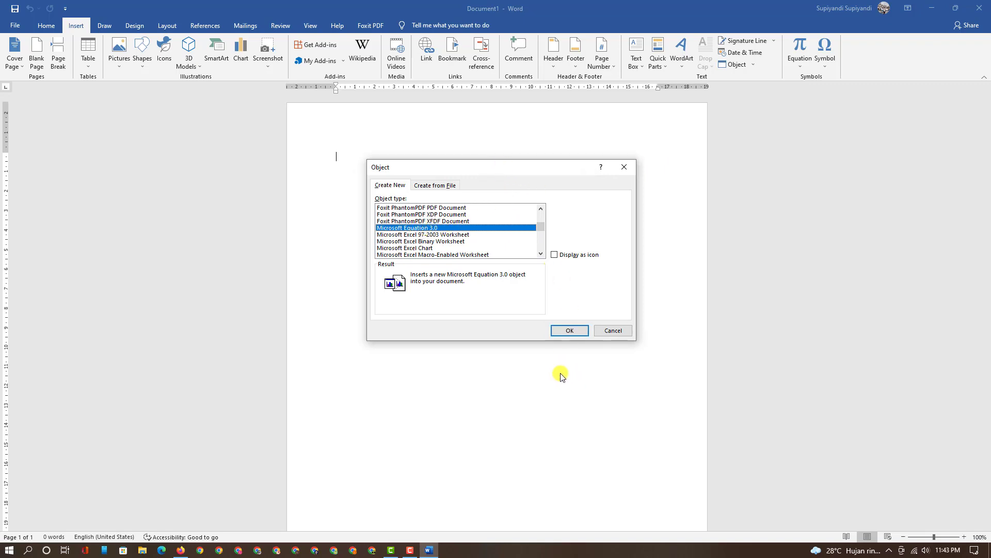
click(569, 331)
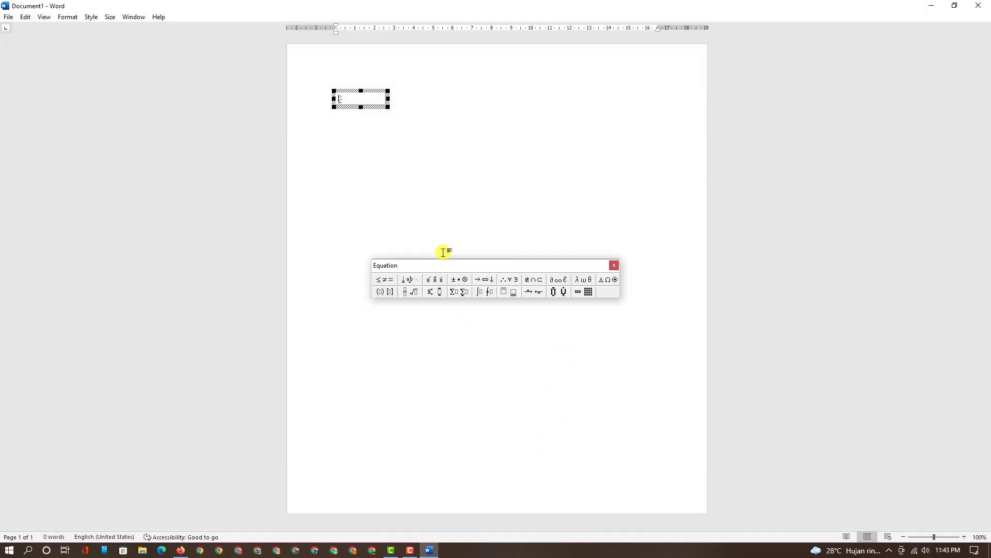
- Close the equation palette and editor to return to the empty page
drag(454, 266, 146, 53)
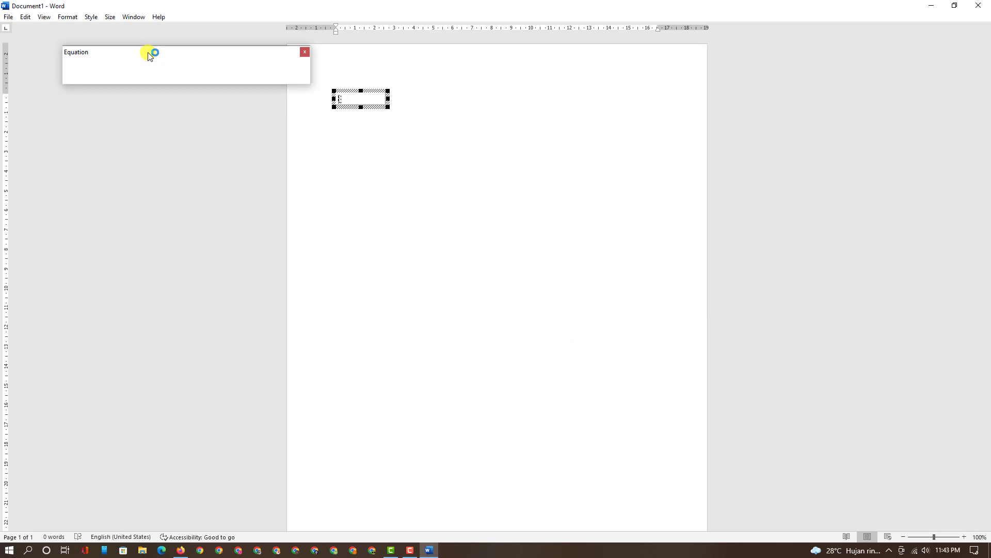
click(305, 52)
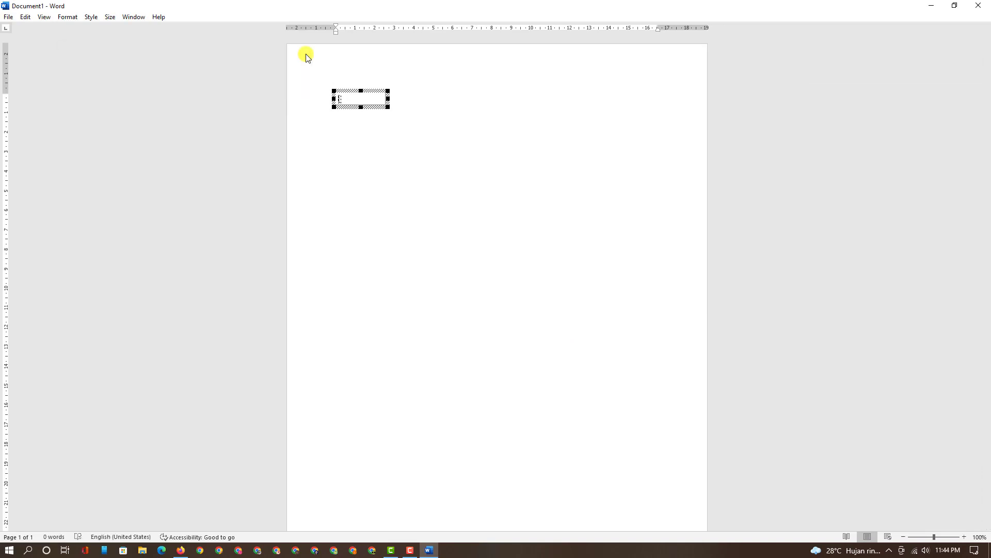
click(411, 168)
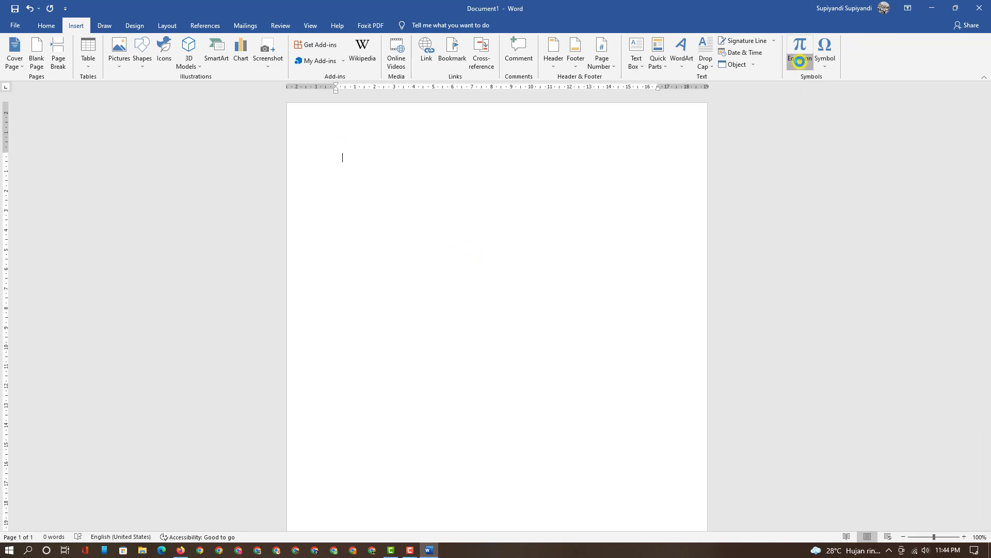
- Insert the built-in Fourier Series equation and put the caret on the line below it
click(800, 63)
click(832, 282)
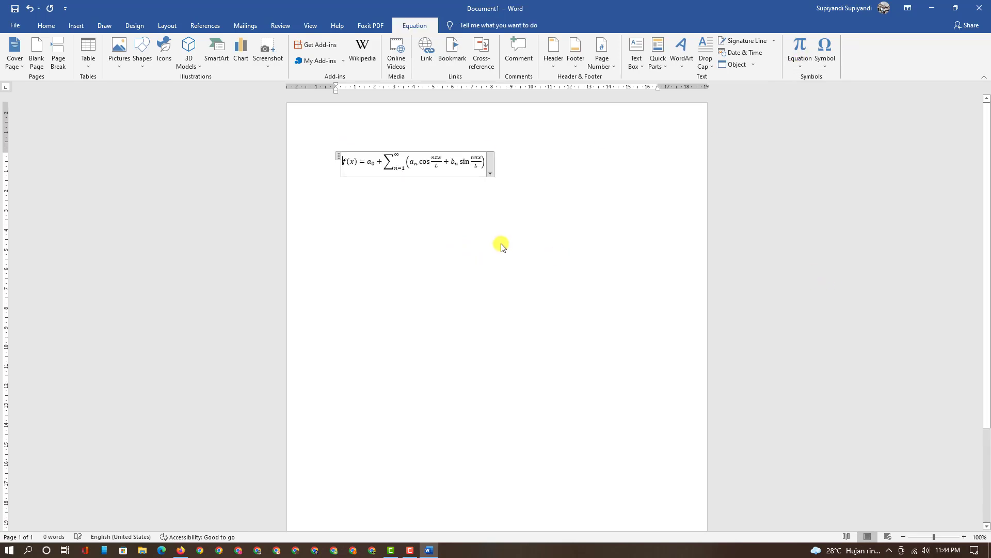
click(437, 164)
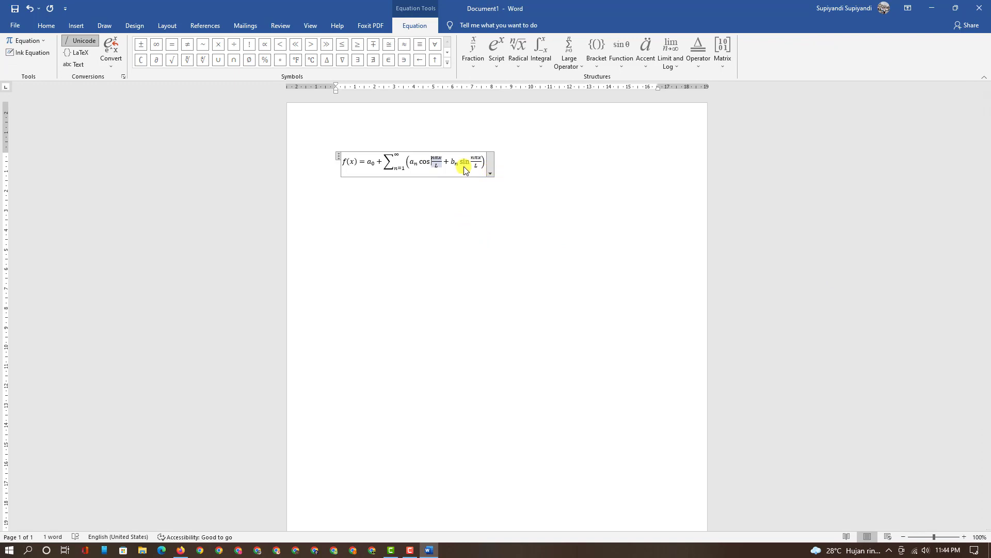
click(339, 154)
click(541, 227)
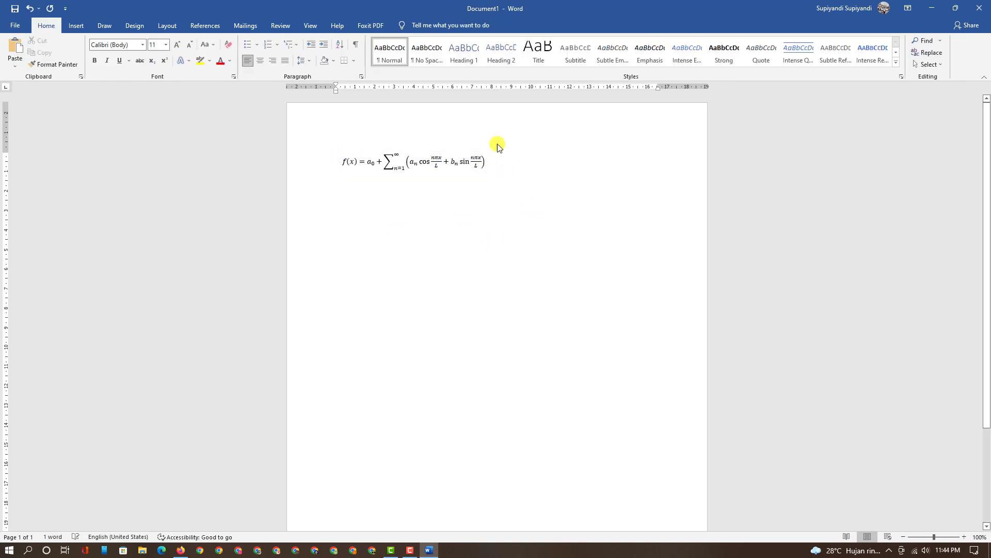
click(395, 155)
click(510, 185)
- Insert a new Microsoft Equation 3.0 object below the Fourier equation
click(76, 25)
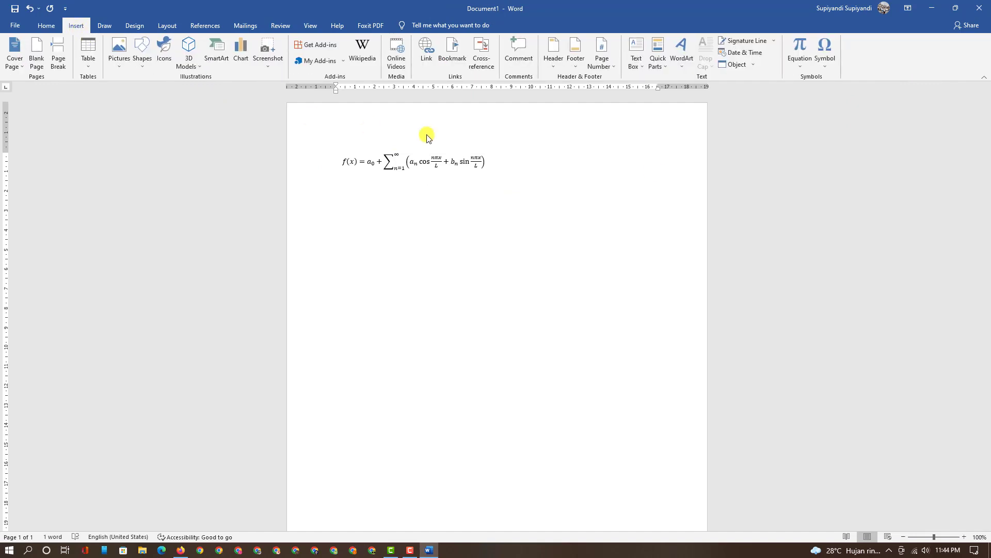
click(752, 65)
click(748, 82)
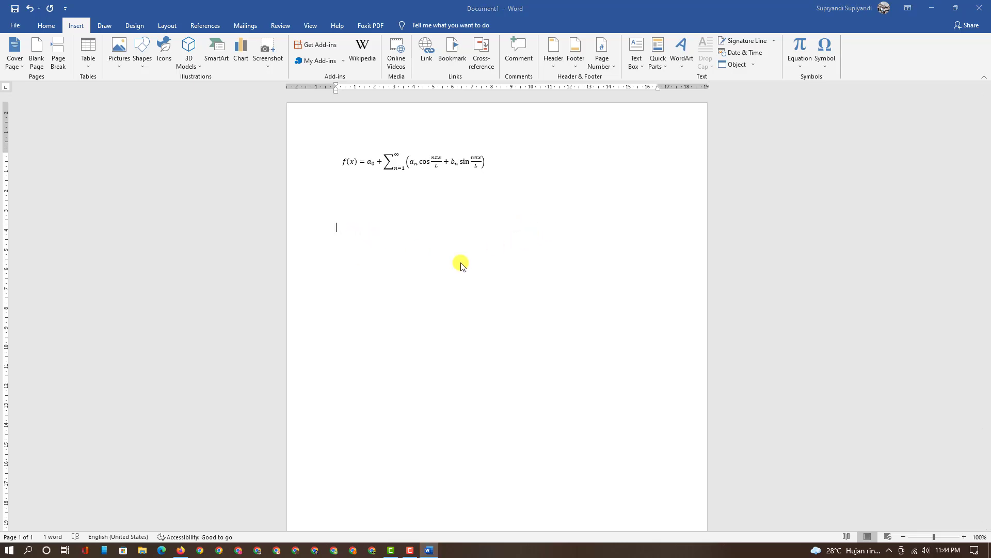
click(428, 549)
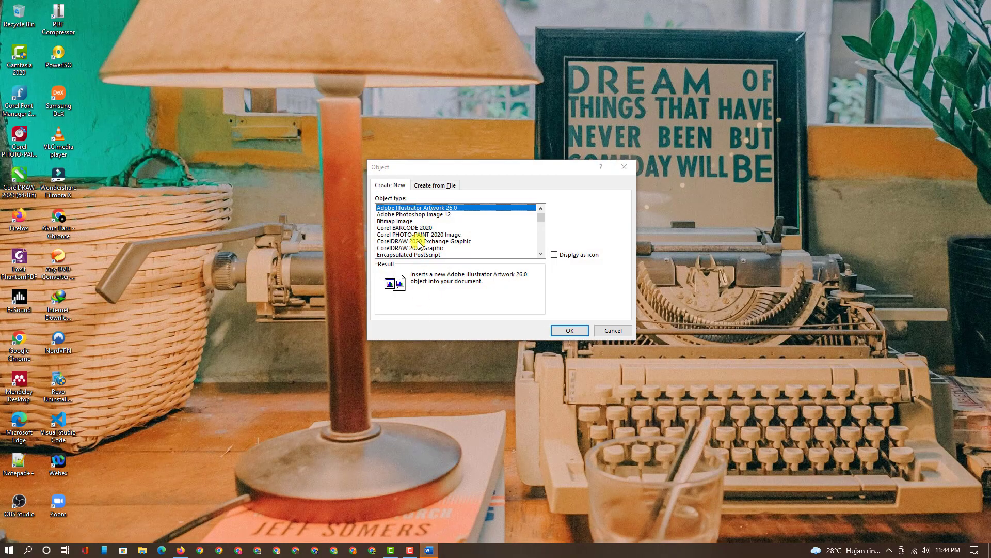
drag(541, 217, 542, 227)
click(412, 236)
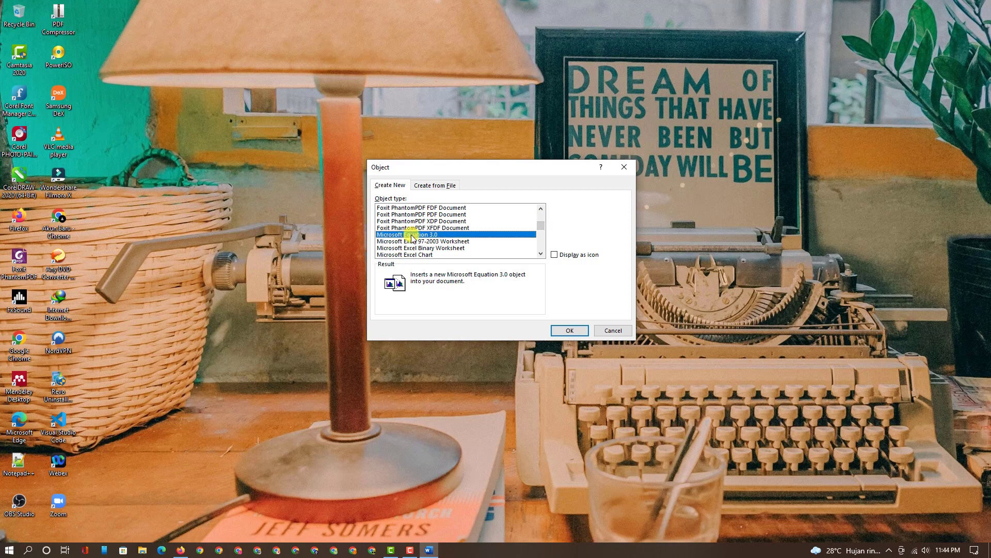
click(568, 331)
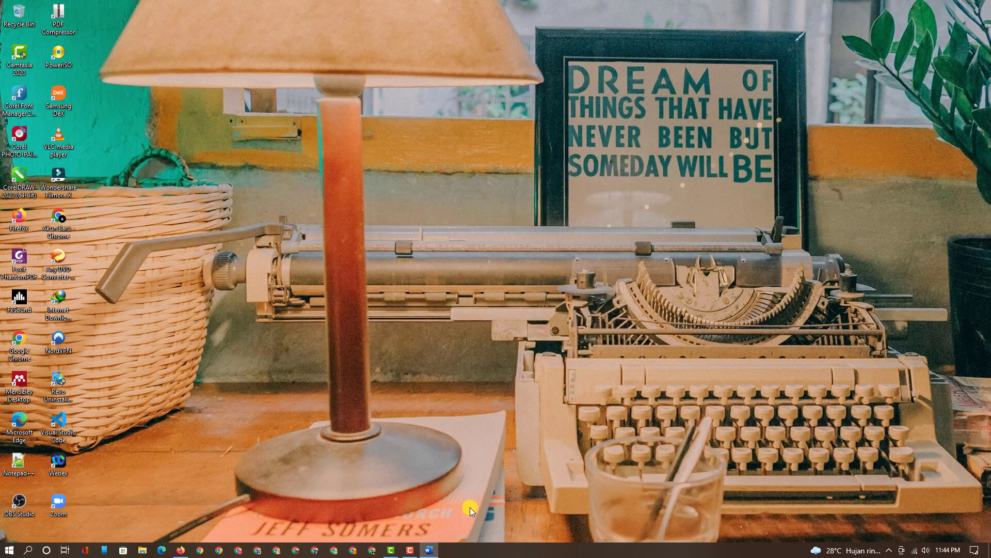
- Dismiss the MathType tip and its browser page, then enlarge the equation object's frame
click(429, 550)
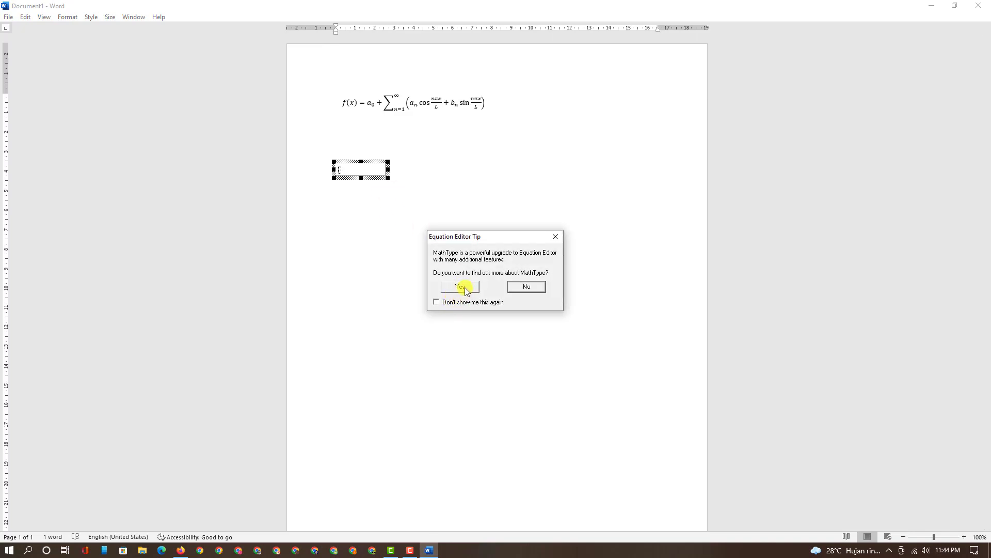
click(464, 287)
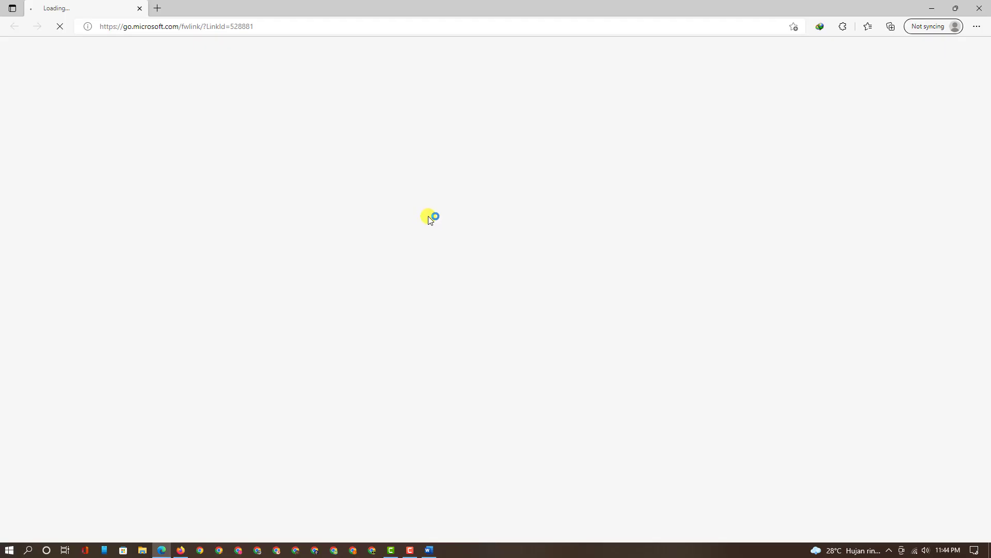
click(979, 8)
drag(388, 170, 454, 234)
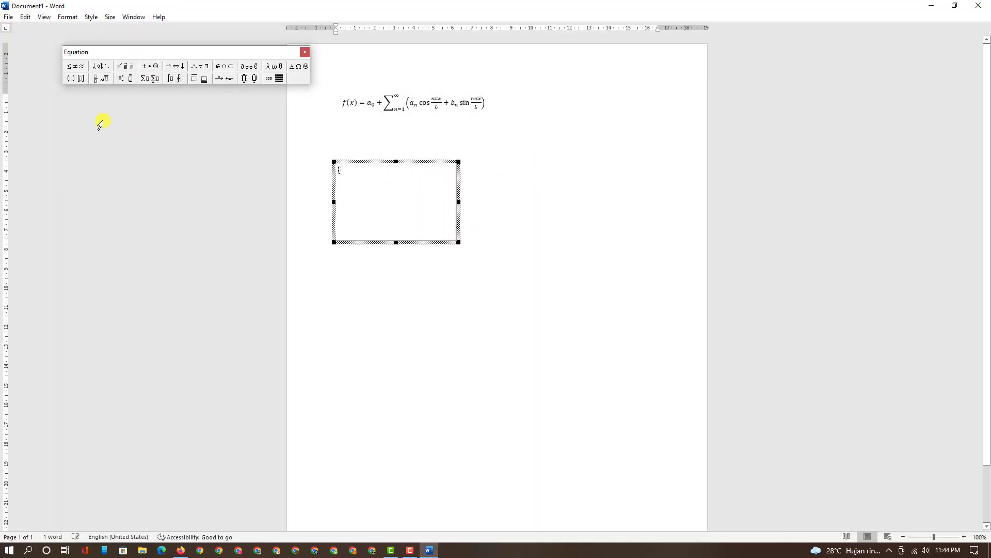
- Try the square-bracket and subscript templates, adding a bracket after x =
click(83, 80)
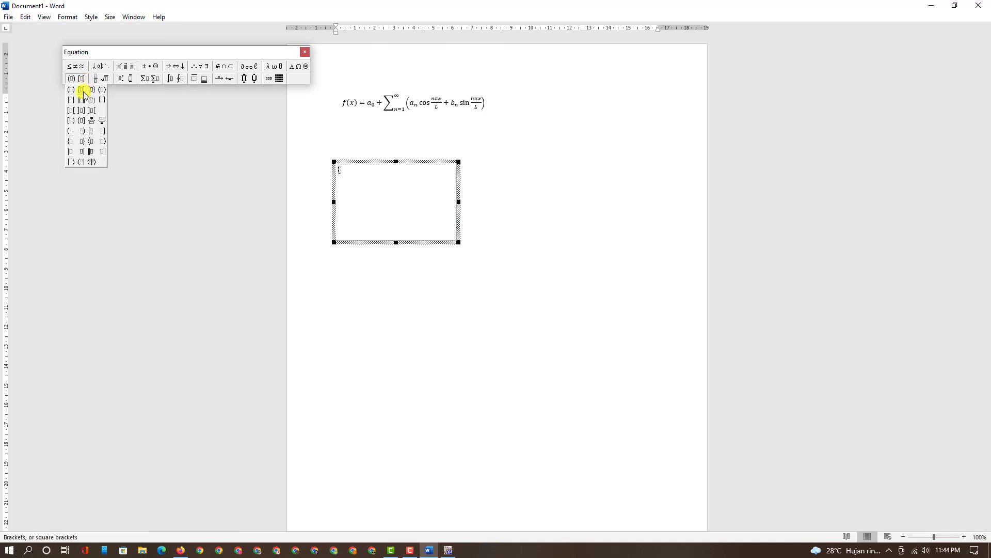
click(84, 91)
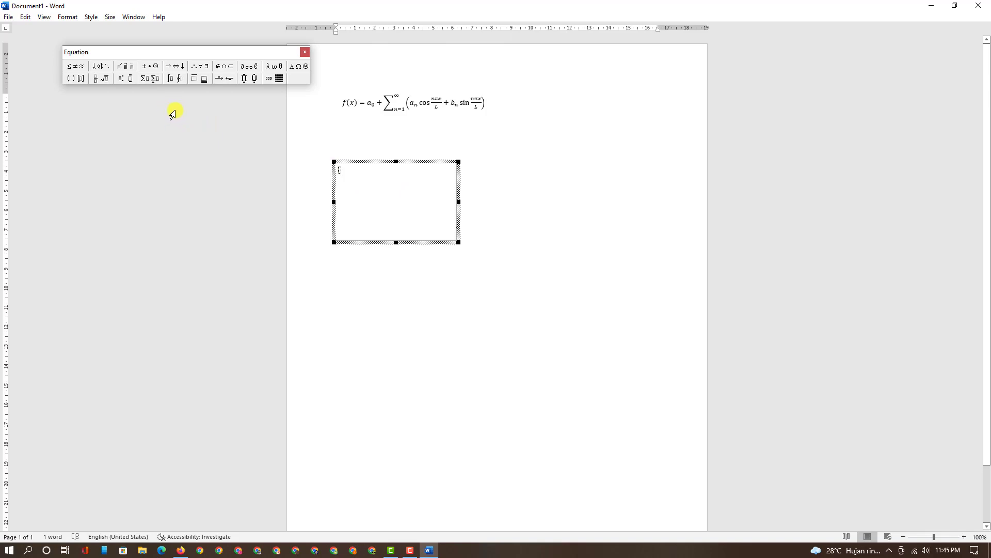
click(132, 80)
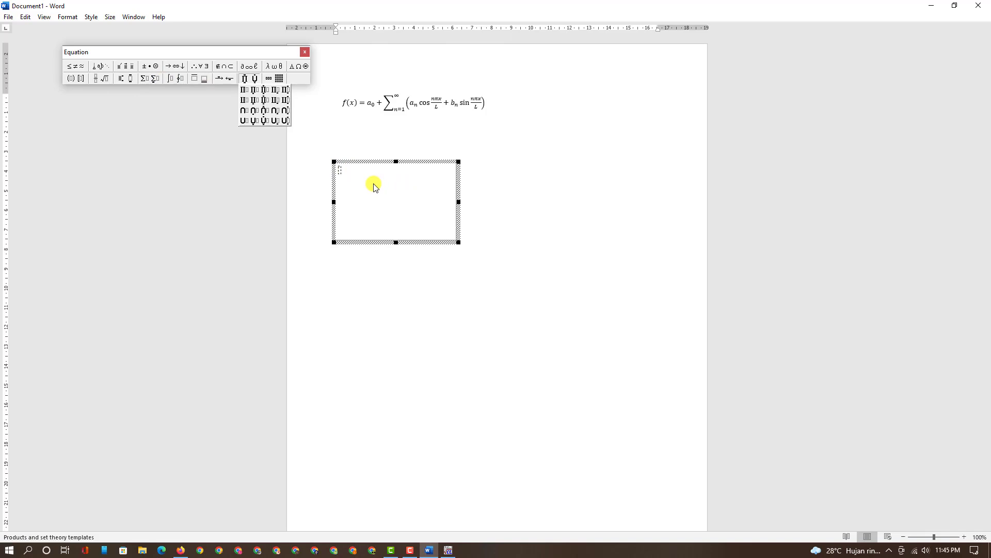
click(340, 171)
text(x =)
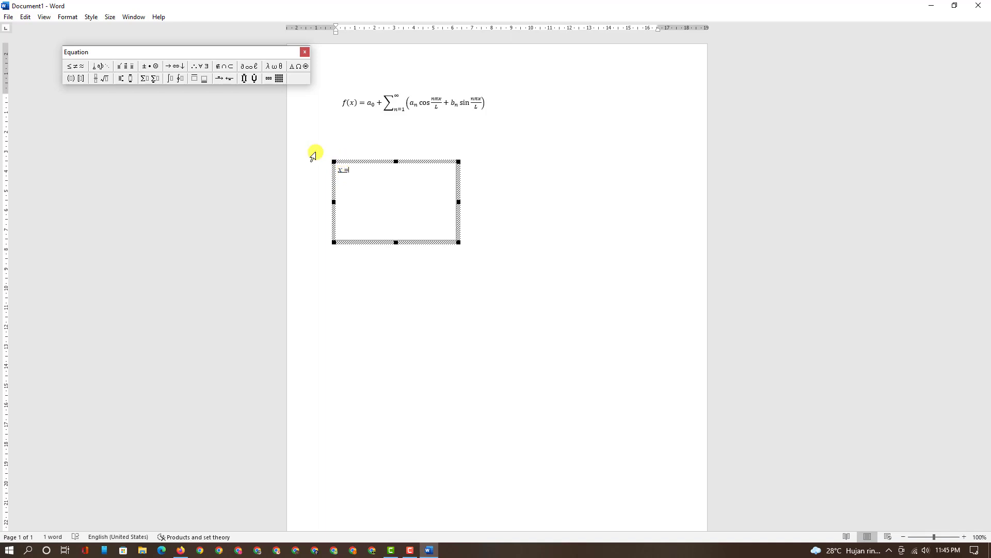
click(81, 80)
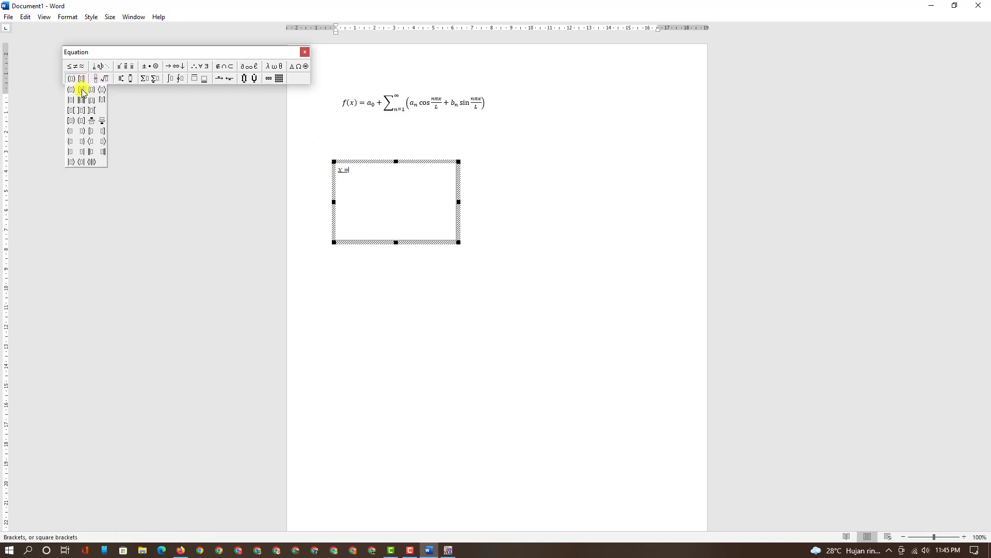
click(82, 99)
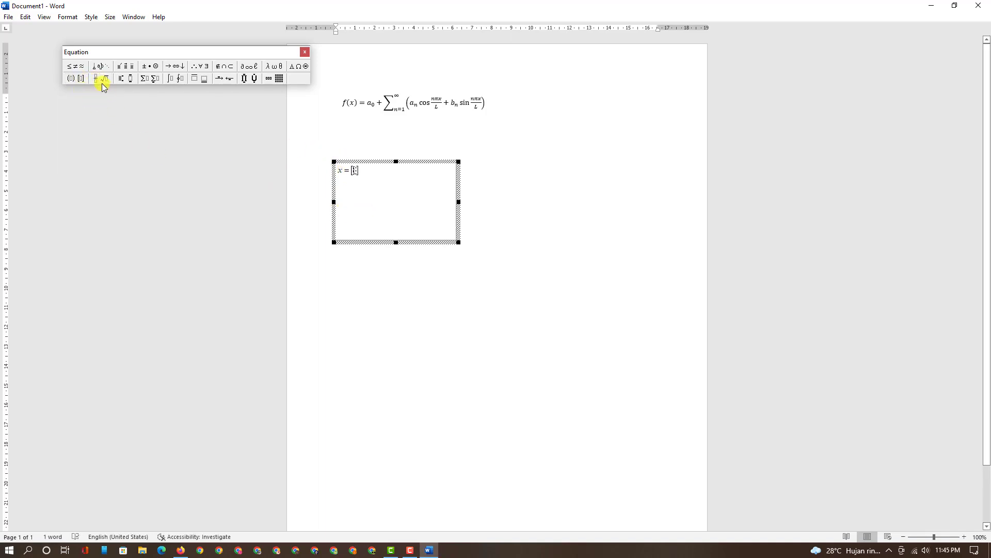
- Insert 3x3 and 4x4 matrix templates, then select and delete the matrix and x =
click(96, 79)
click(274, 79)
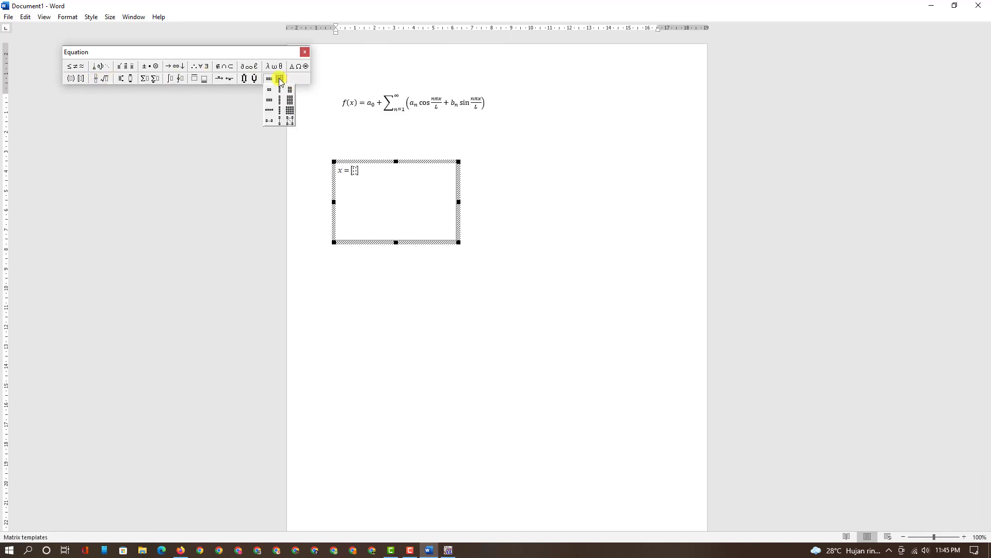
click(291, 104)
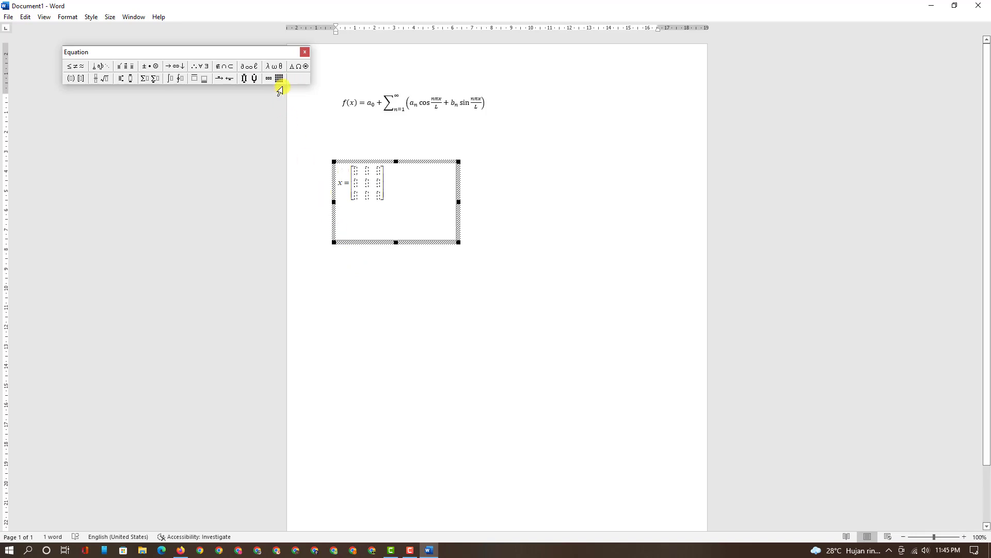
click(279, 78)
click(290, 110)
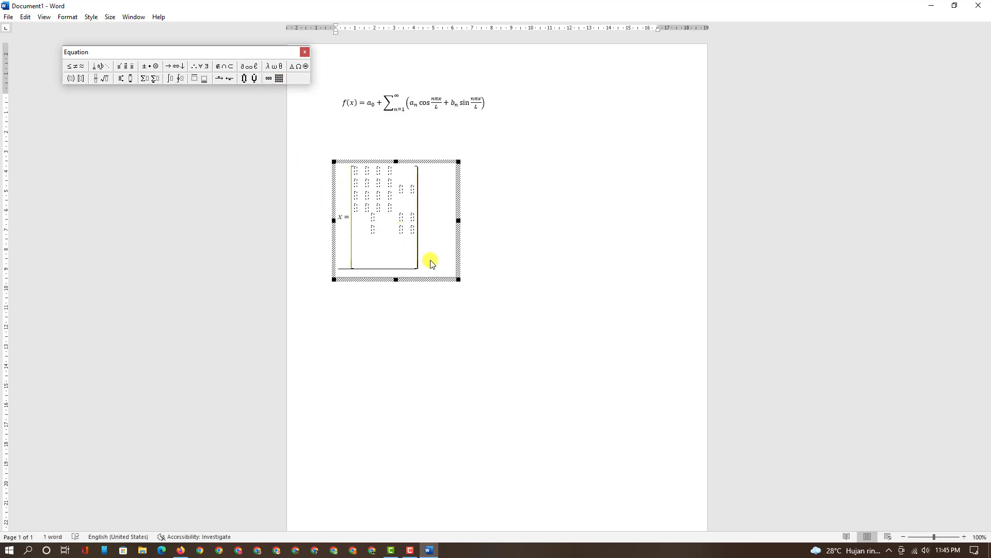
double_click(414, 243)
key(Delete)
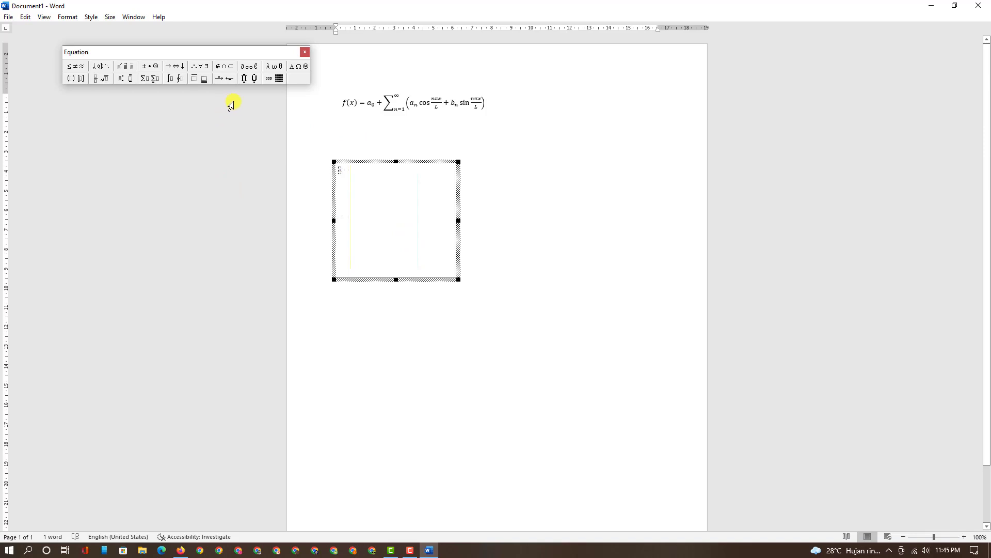
- Try an empty matrix and undo it, then put square brackets after a =
click(282, 78)
click(292, 109)
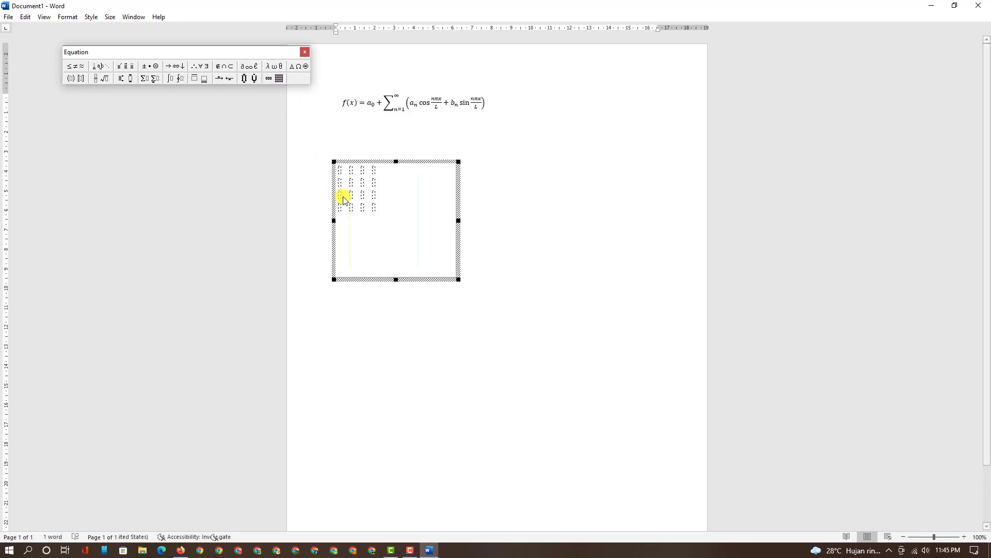
key(ctrl+z)
text(a =)
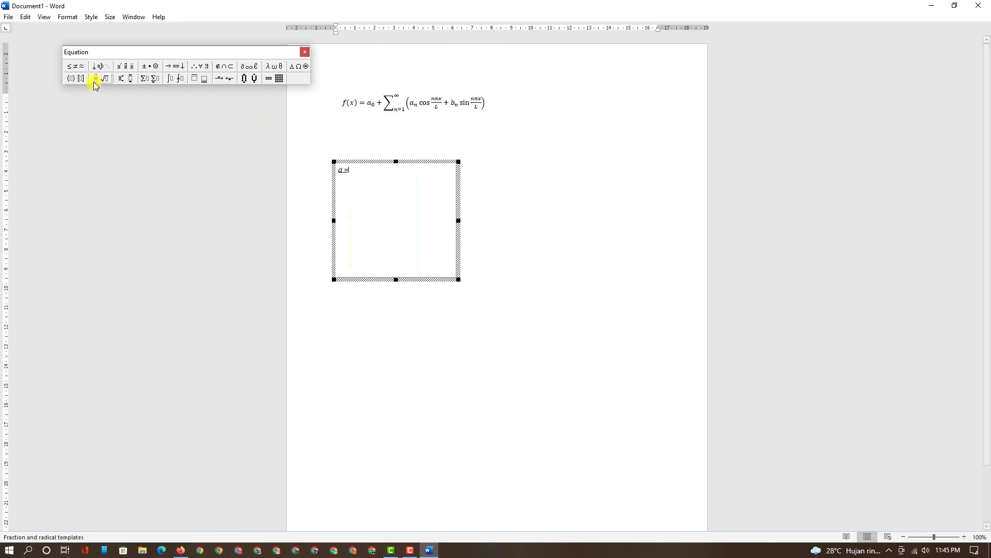
click(72, 79)
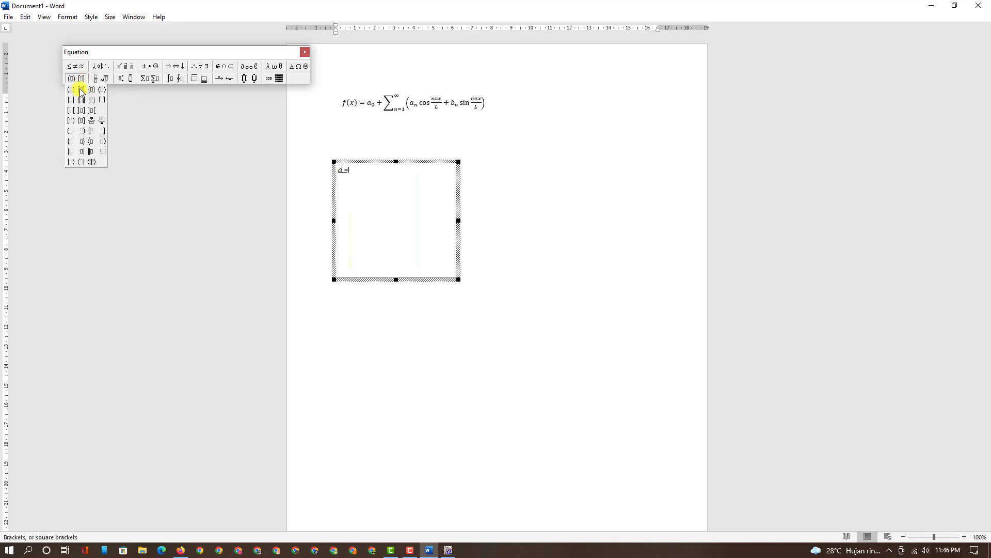
click(81, 92)
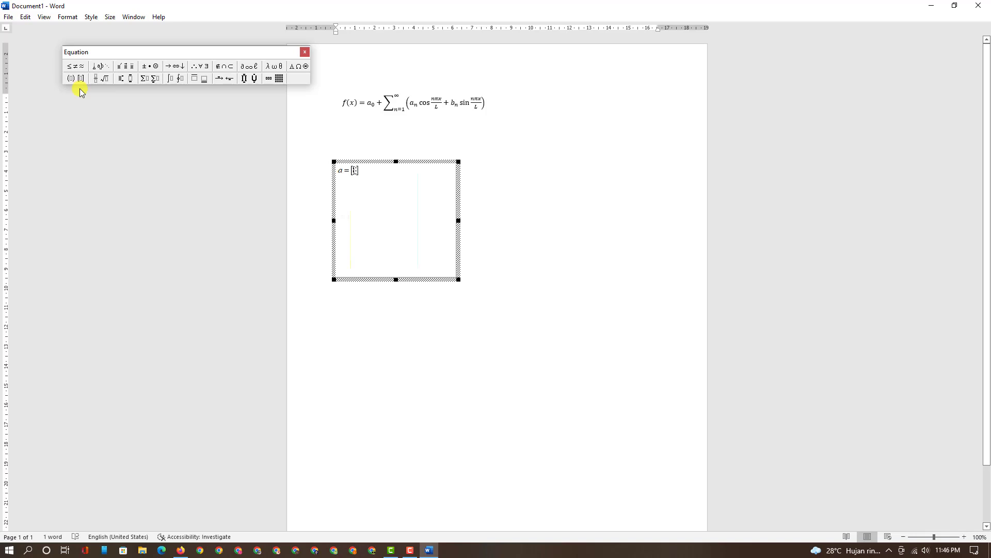
- Try 4×4 and 3-row matrix layouts in the brackets, delete their columns, and open the custom Matrix size dialog
click(279, 78)
click(290, 108)
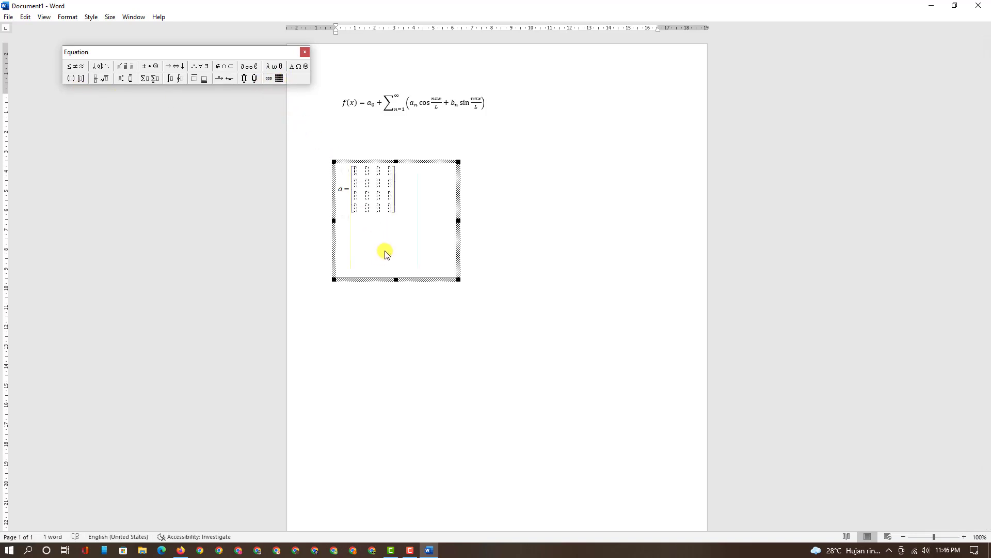
click(392, 175)
click(280, 78)
click(282, 103)
key(shift+Left)
key(shift+Left)
key(shift+Left)
key(Delete)
click(279, 78)
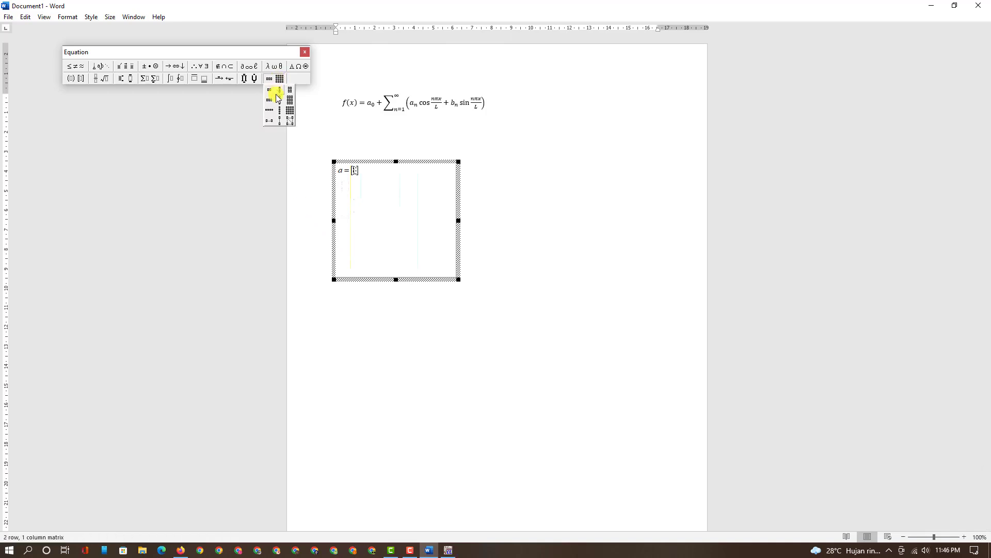
click(281, 122)
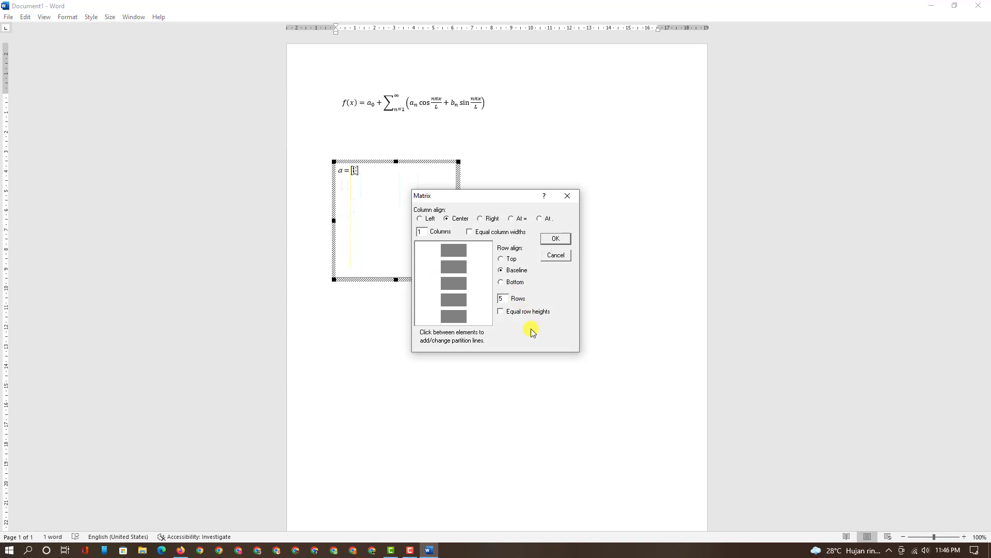
- Insert a 5-row, 1-column matrix, nest a 4-row column in its bottom slot, then undo it
click(562, 240)
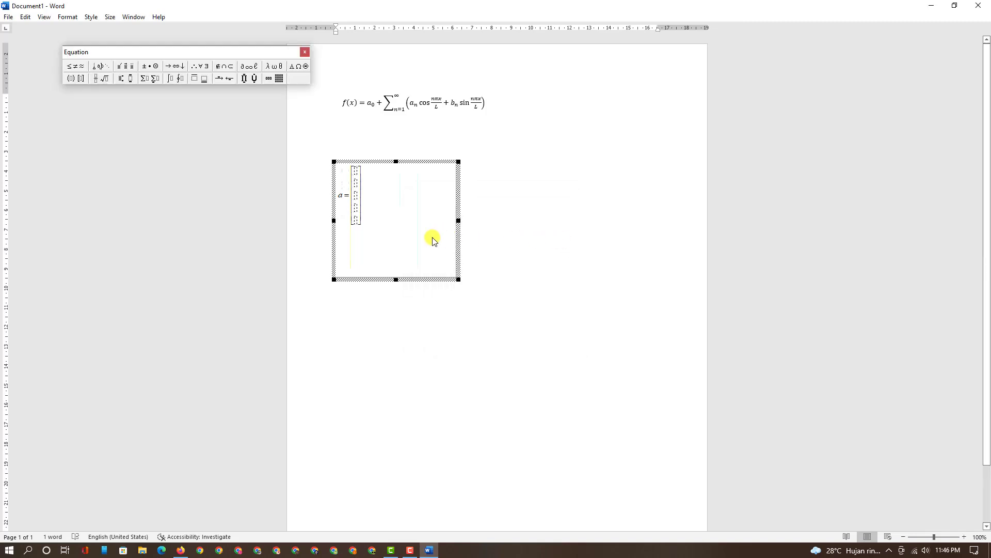
click(356, 220)
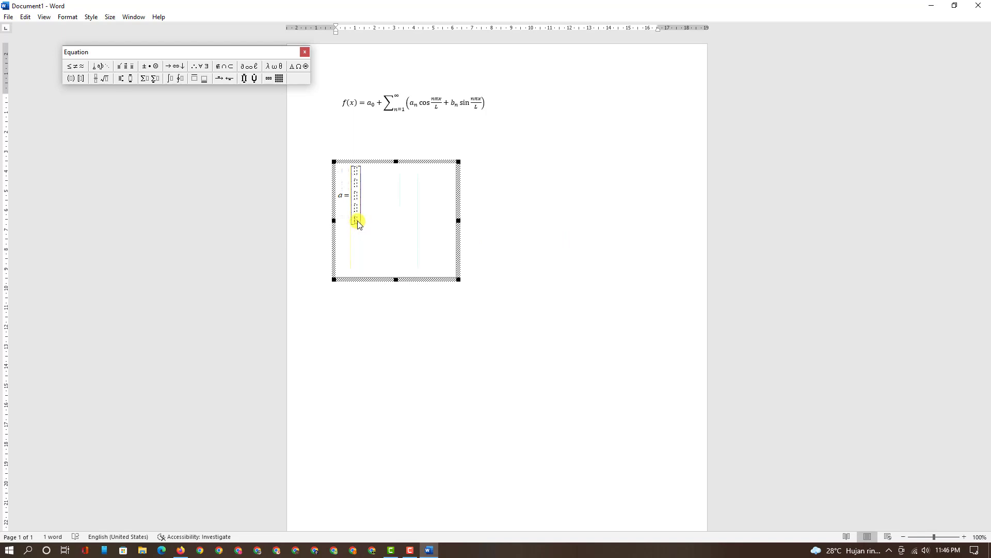
click(279, 79)
click(284, 111)
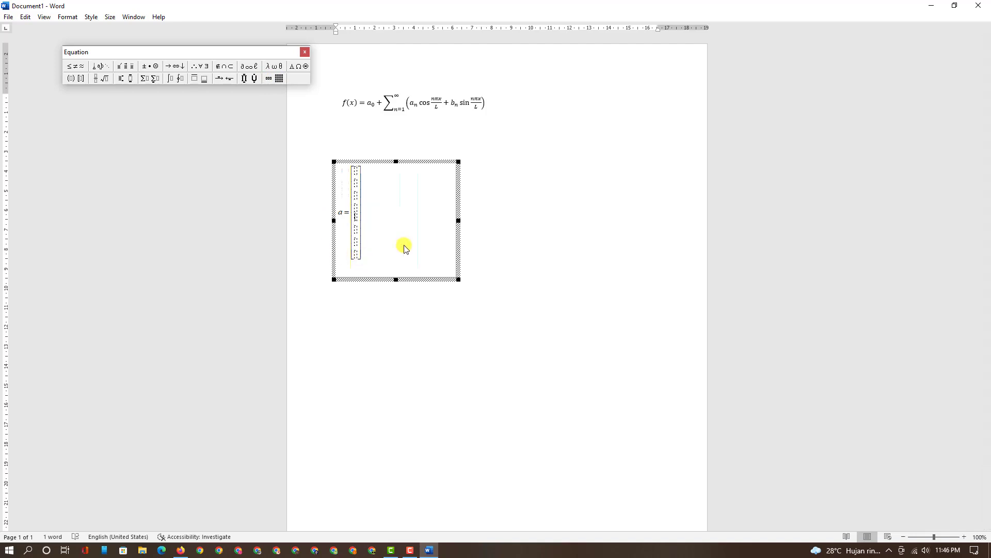
key(ctrl+z)
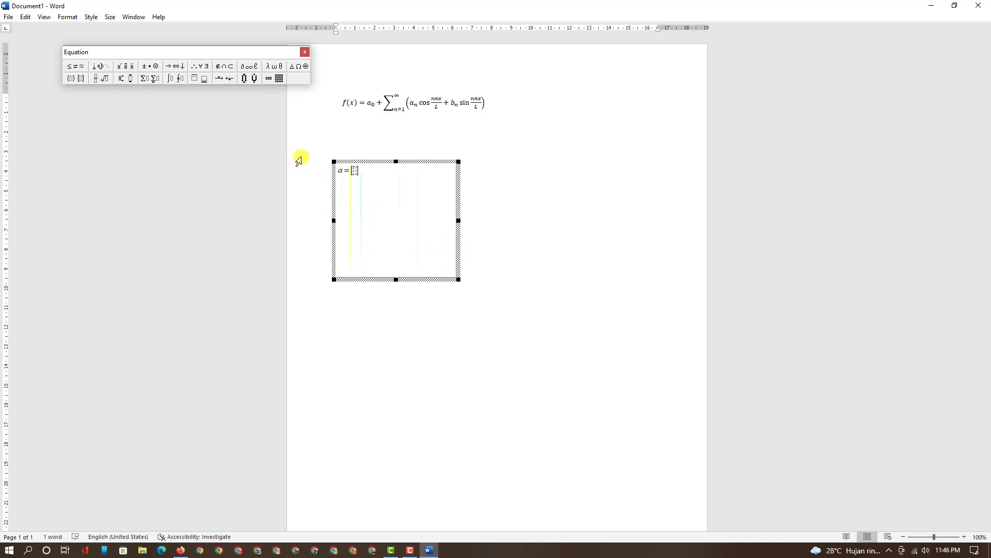
- Insert an empty 3×3 matrix after a =, then add and remove a second one
click(281, 78)
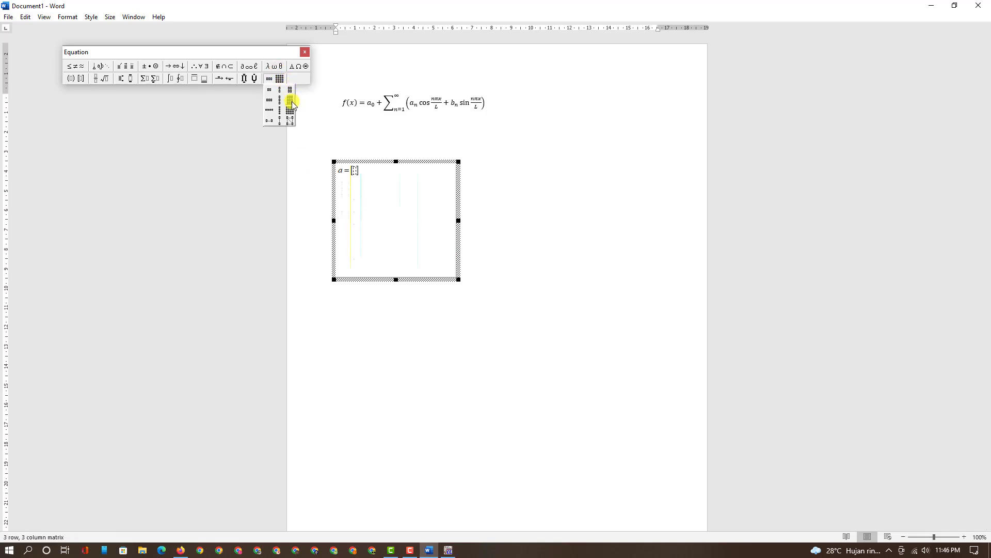
click(291, 102)
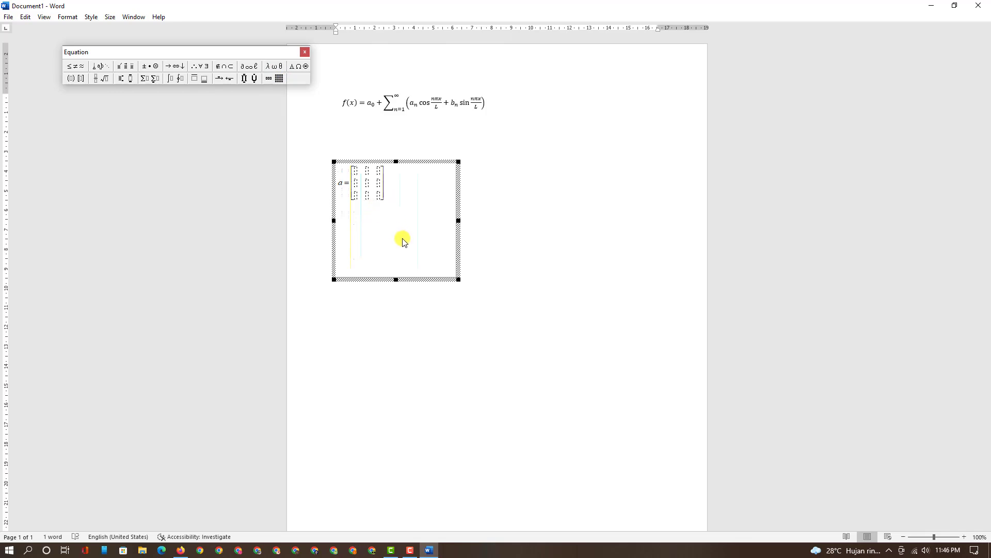
click(281, 79)
click(288, 100)
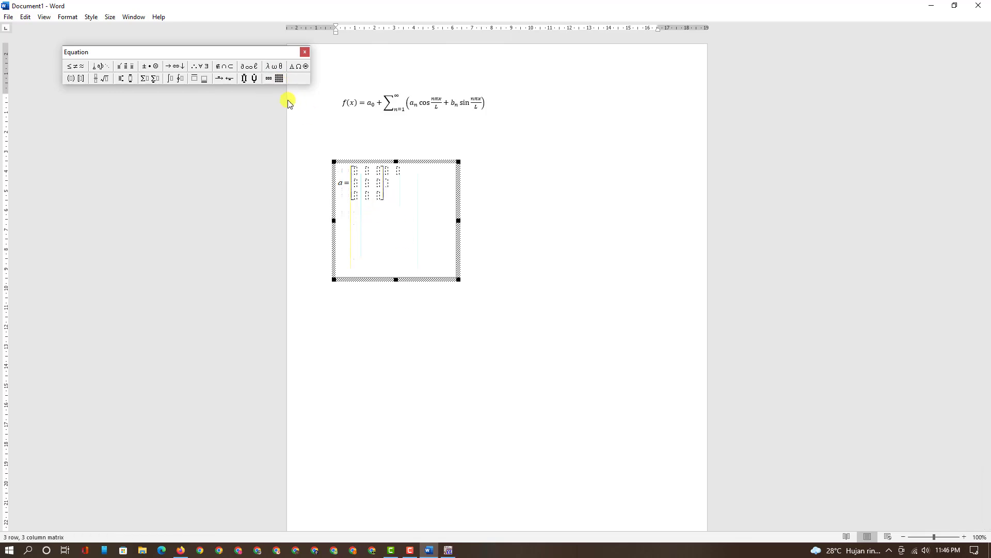
key(ctrl+z)
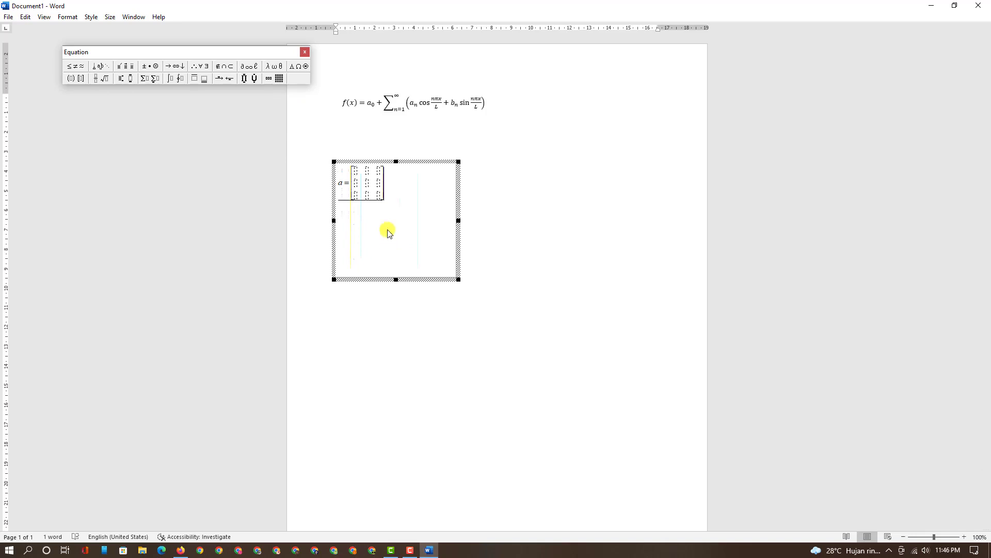
- Try nesting a 4×4 matrix inside a cell, then undo it and delete the matrix contents
click(381, 196)
click(280, 79)
click(288, 107)
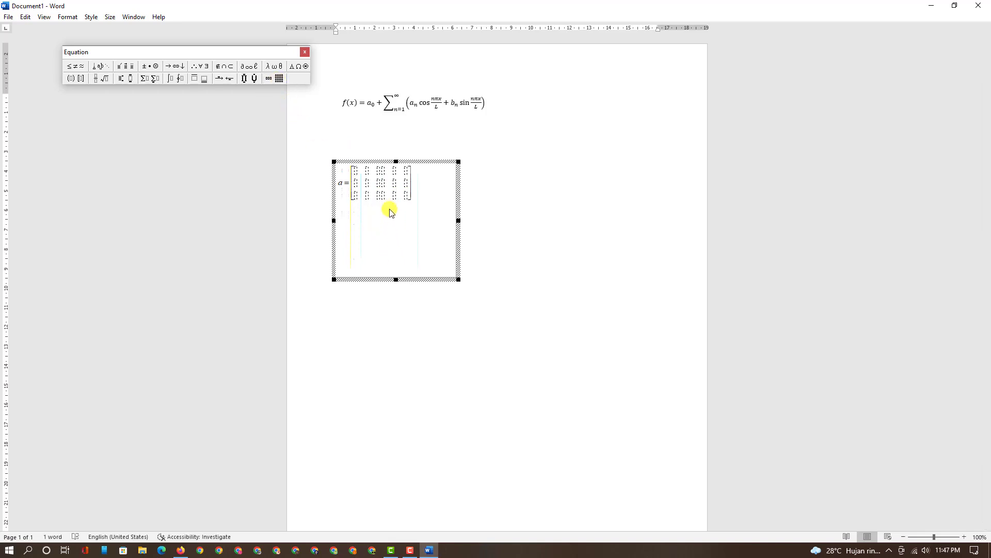
key(ctrl+z)
key(Delete)
- Insert a custom 5×5 matrix, step out of it, then undo it
click(279, 78)
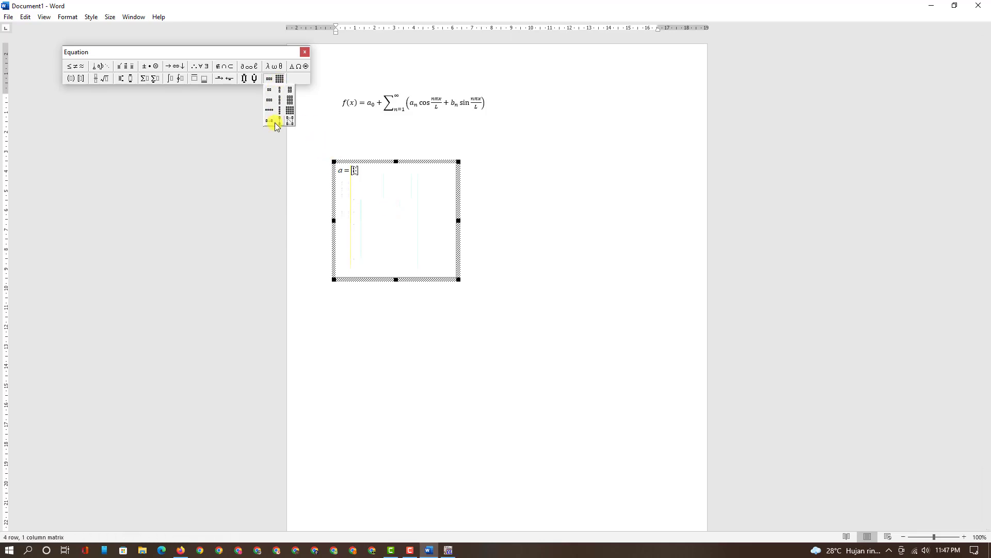
click(288, 122)
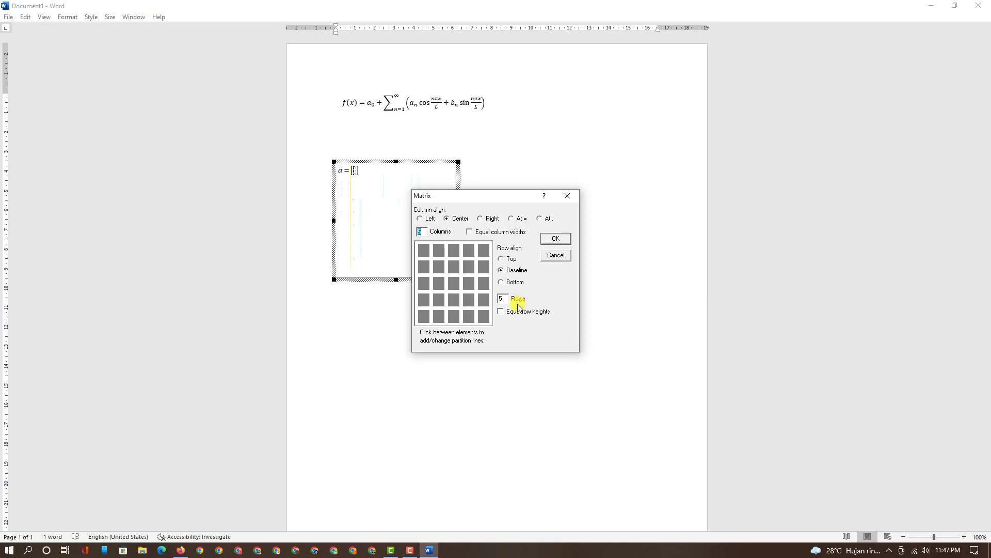
click(557, 239)
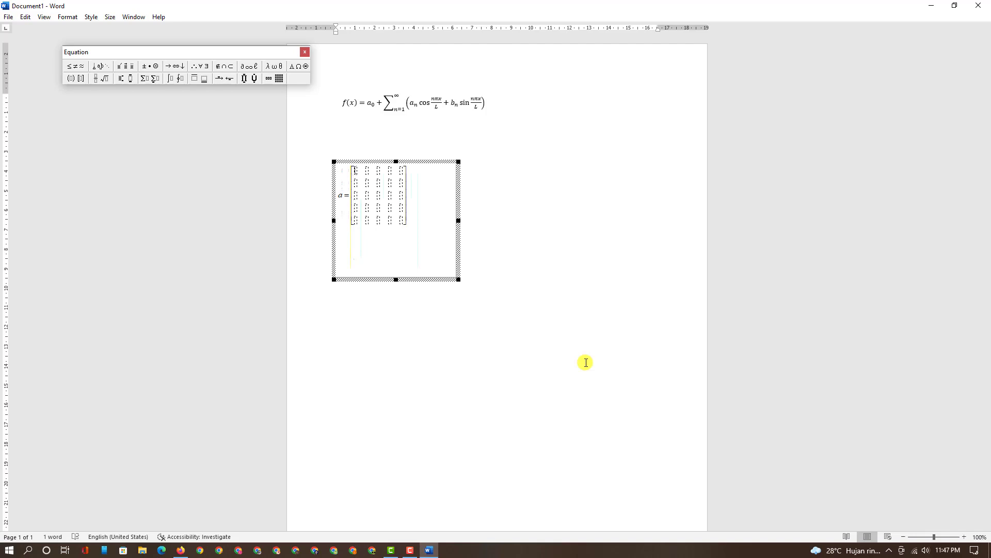
key(Right)
key(ctrl+z)
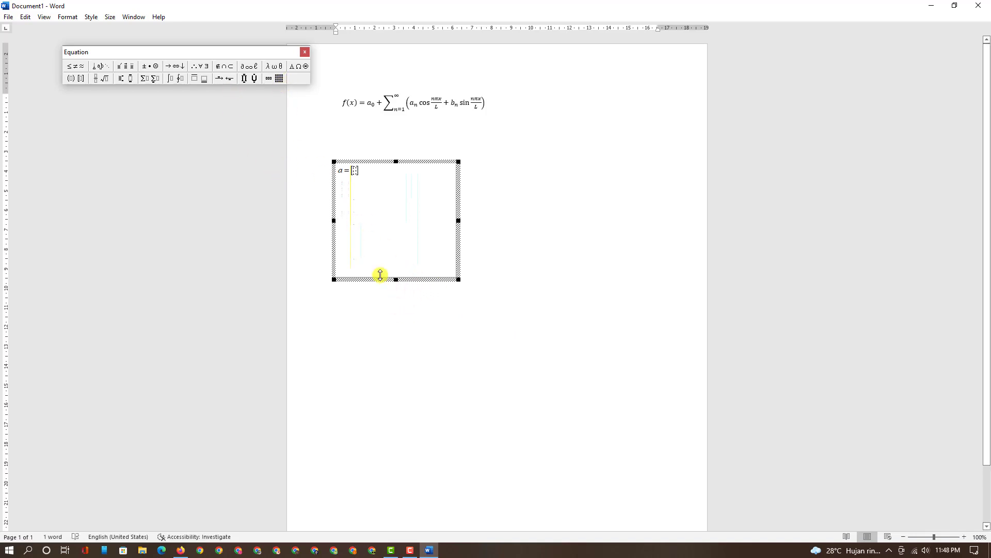
- Insert an empty 5×5 matrix in the brackets and return to the document
click(279, 79)
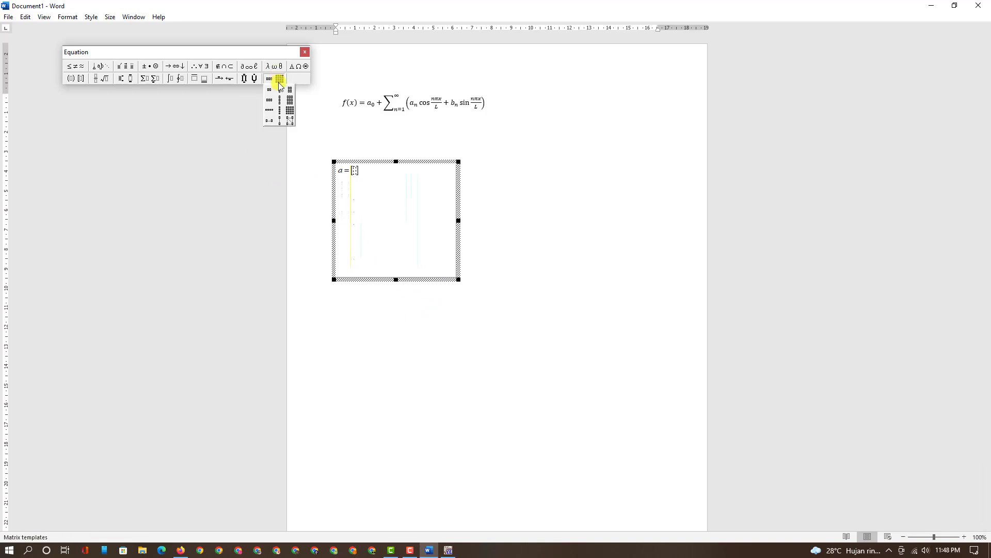
click(289, 120)
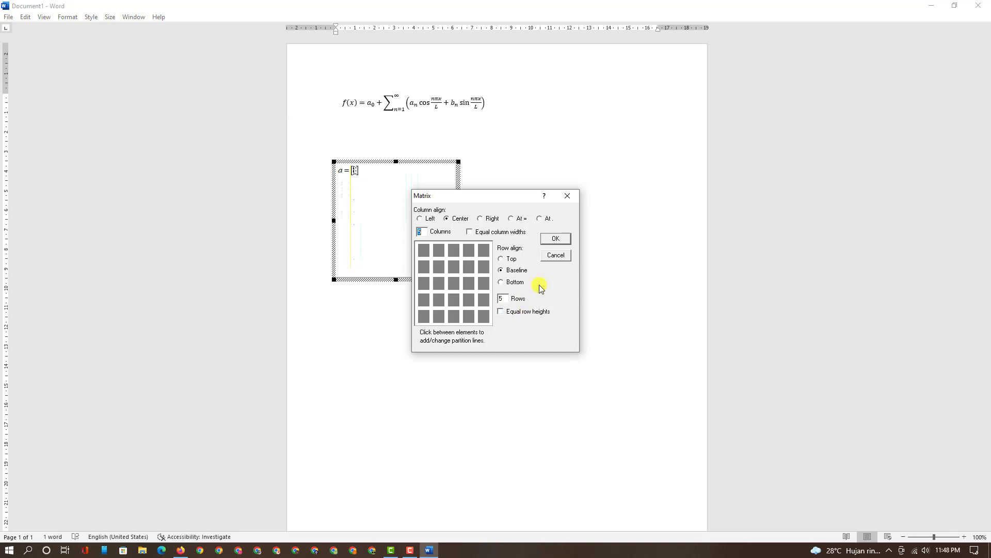
click(554, 238)
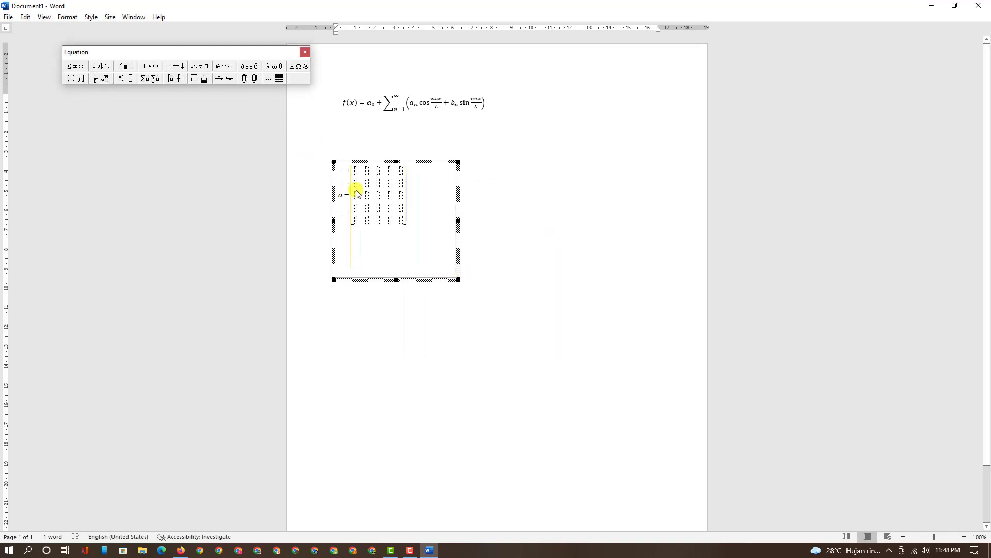
click(516, 284)
- Leave the equation editor, glance at text box designs, and select the matrix equation object
click(387, 258)
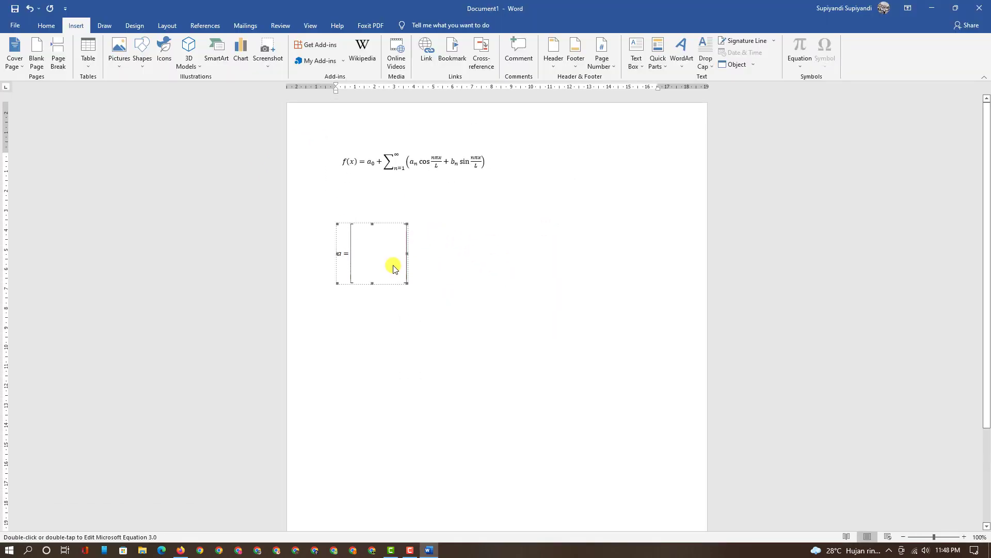
click(637, 58)
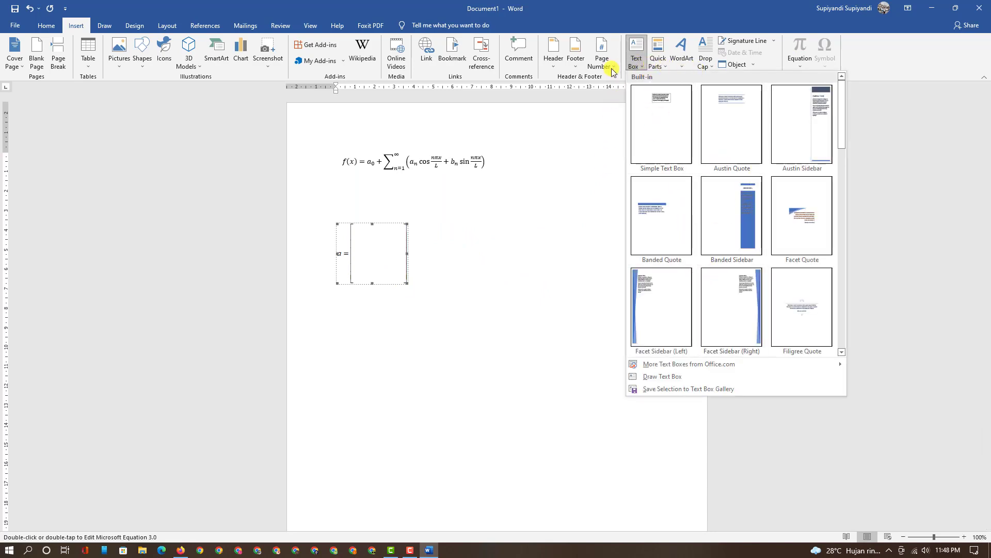
click(376, 25)
click(103, 26)
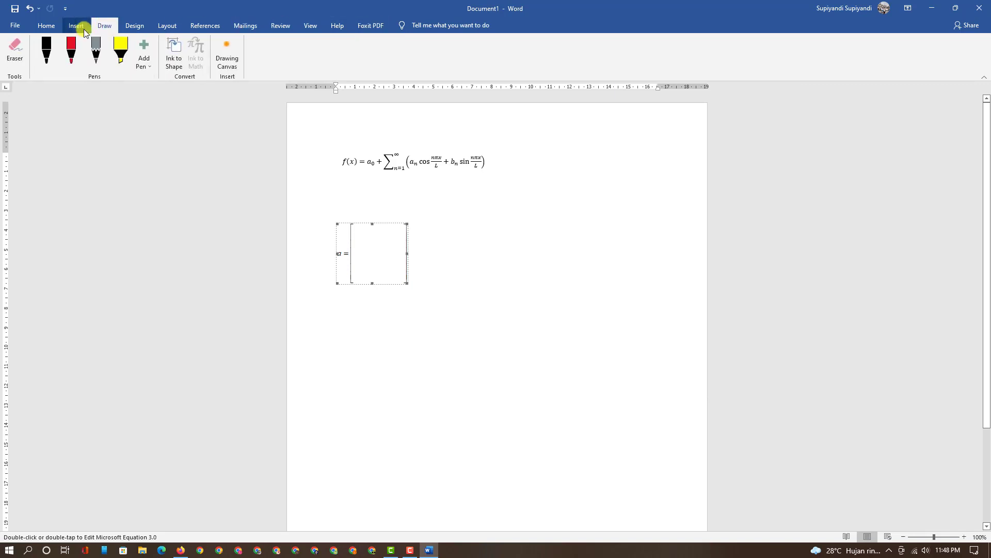
click(463, 336)
click(366, 252)
- Browse the ribbon tabs looking for the arranging commands
click(371, 24)
click(339, 25)
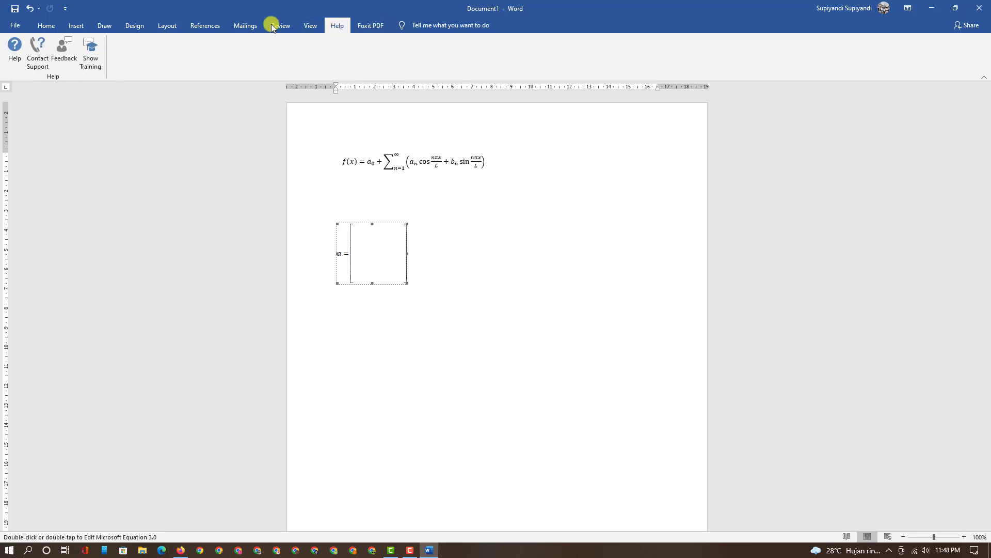
click(98, 25)
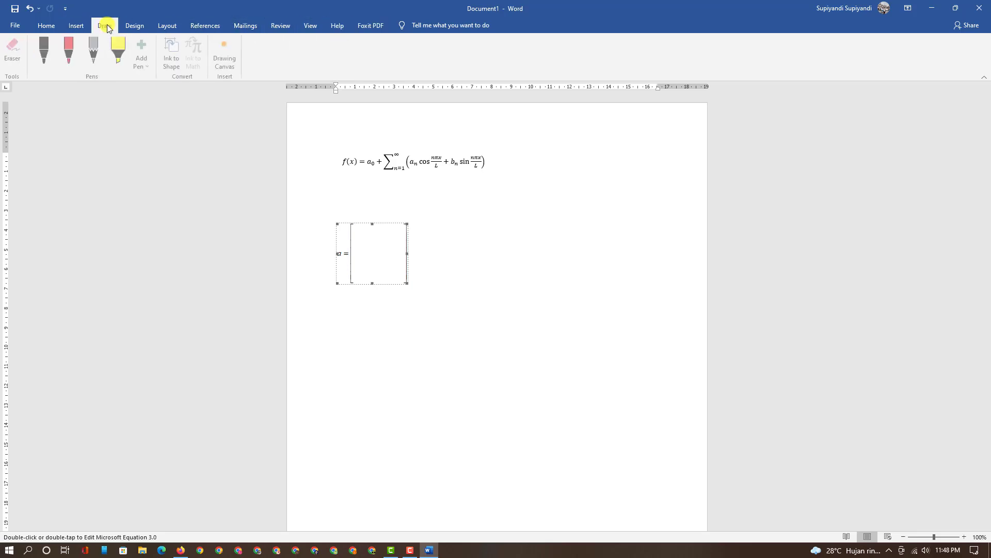
click(73, 24)
click(42, 25)
click(71, 24)
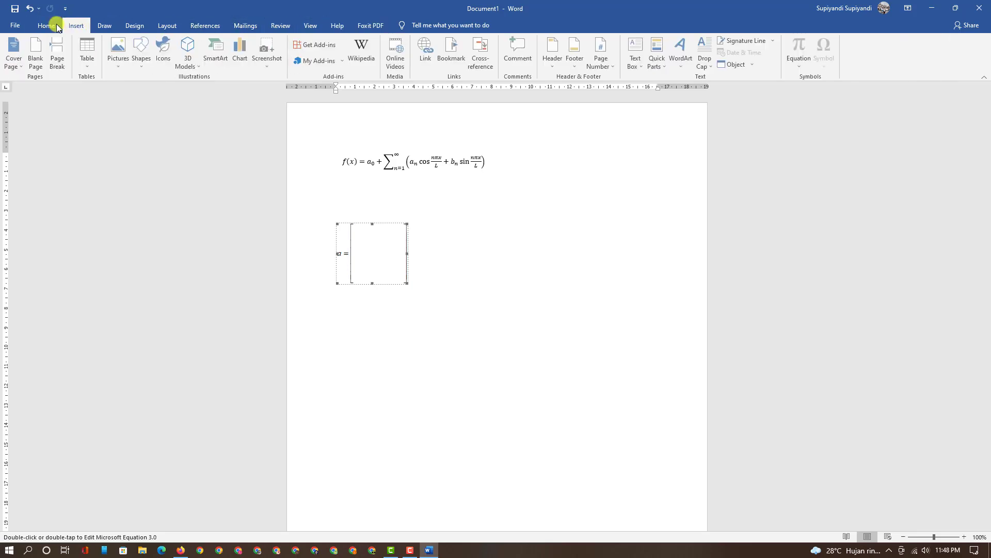
click(49, 25)
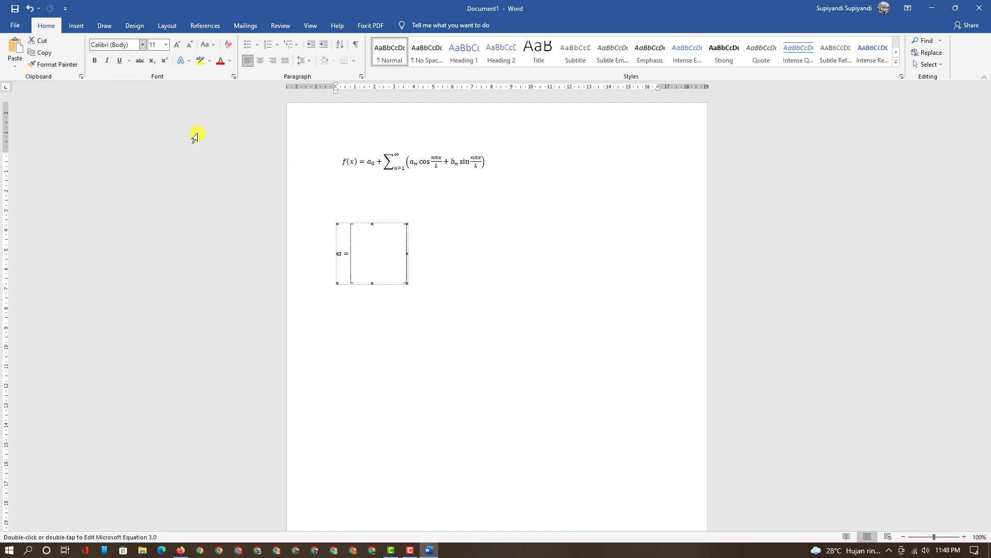
- Set the equation object's wrapping to Behind Text and drag it right toward the page centre
click(179, 26)
click(362, 61)
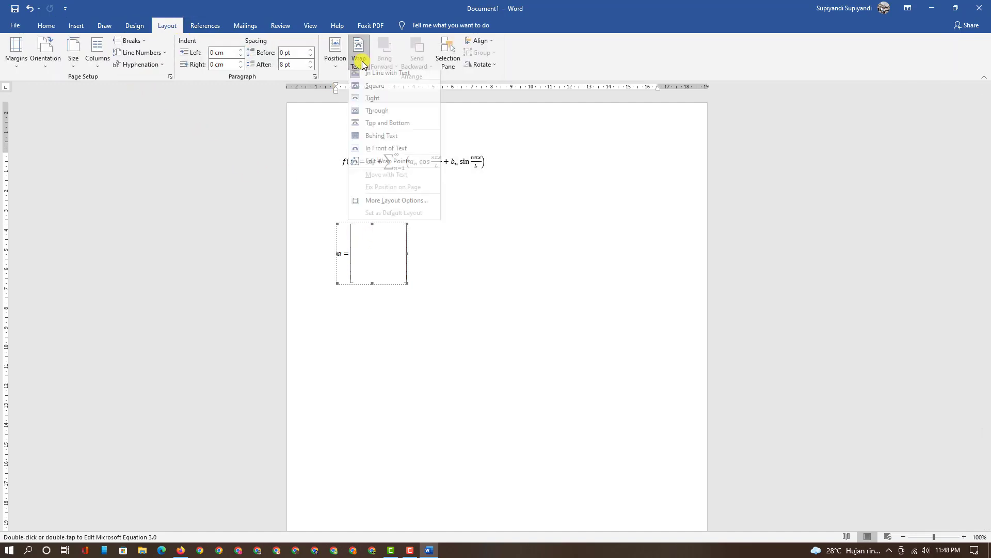
click(395, 140)
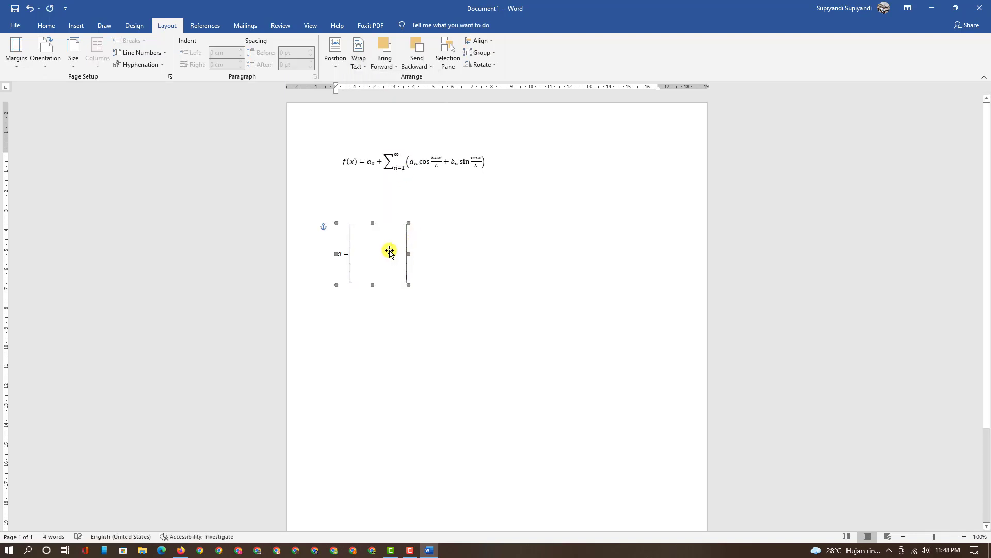
drag(388, 250, 475, 253)
right_click(475, 252)
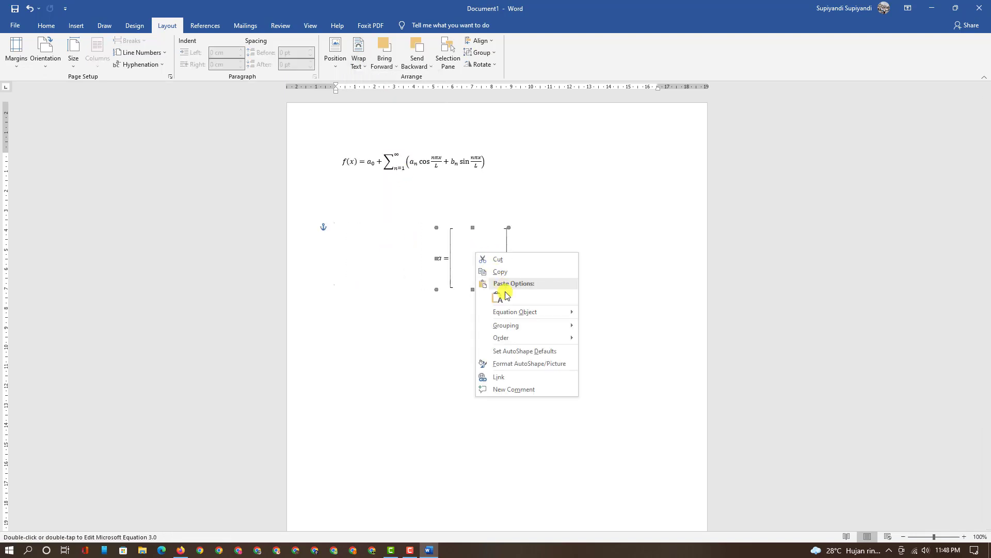
mouse_move(515, 311)
click(602, 313)
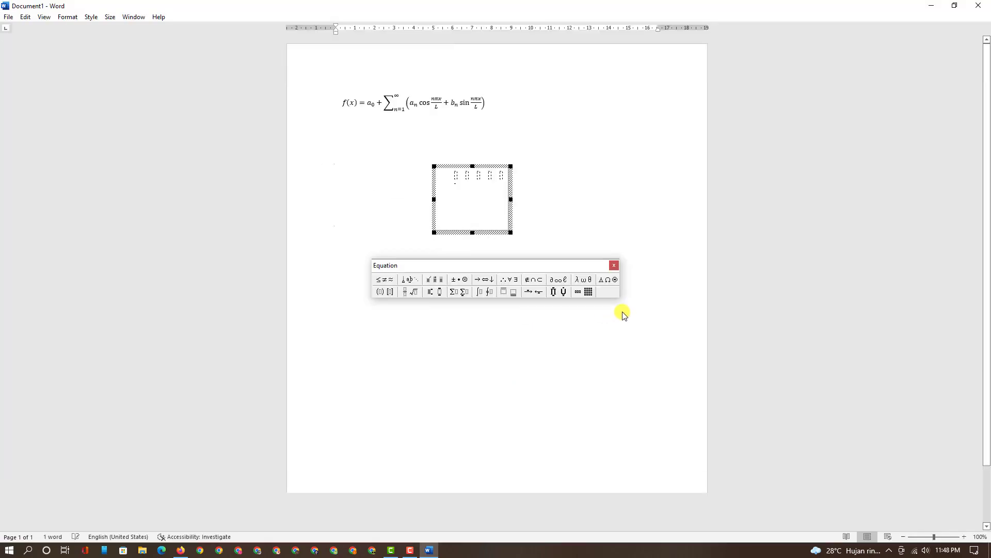
drag(510, 232, 564, 264)
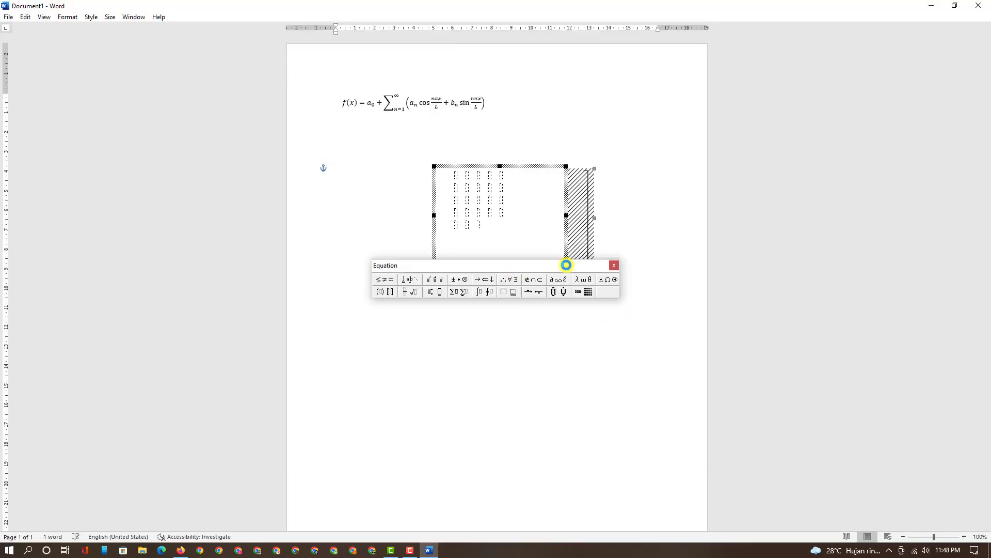
click(605, 363)
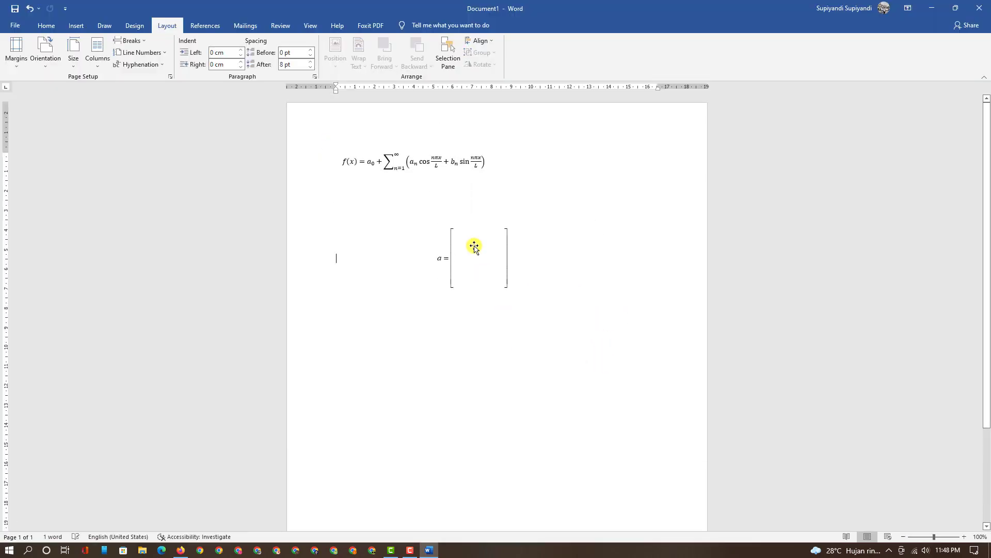
click(472, 246)
right_click(493, 271)
mouse_move(533, 329)
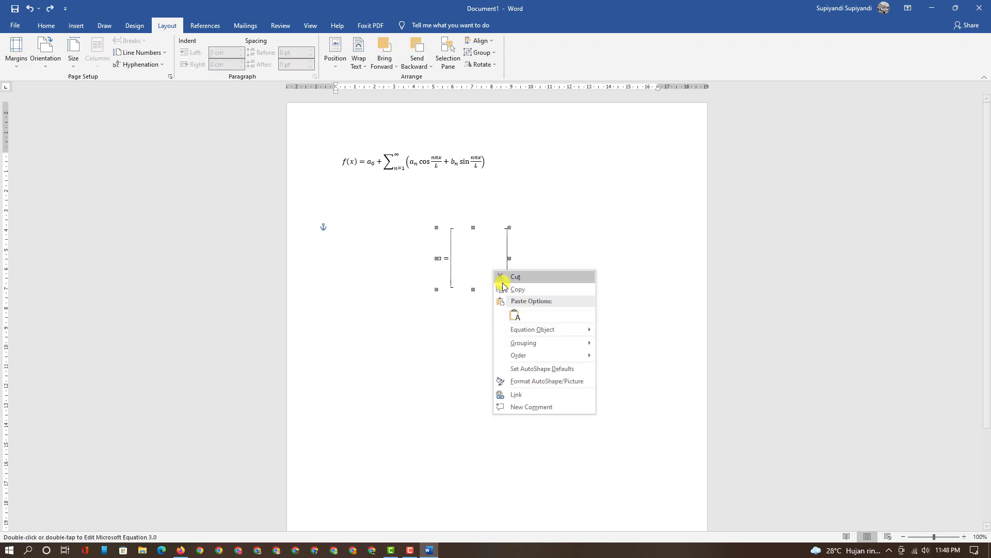
click(618, 331)
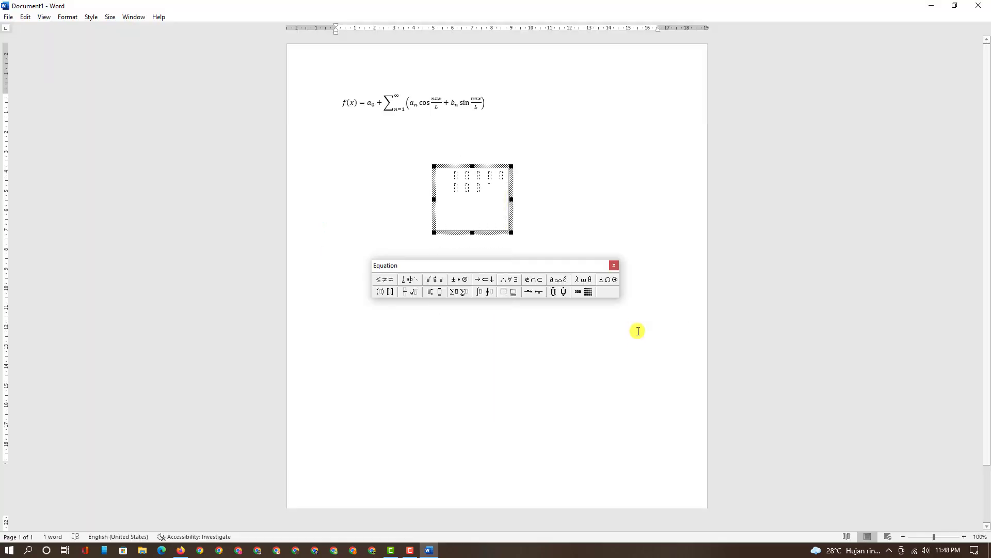
drag(511, 233, 567, 257)
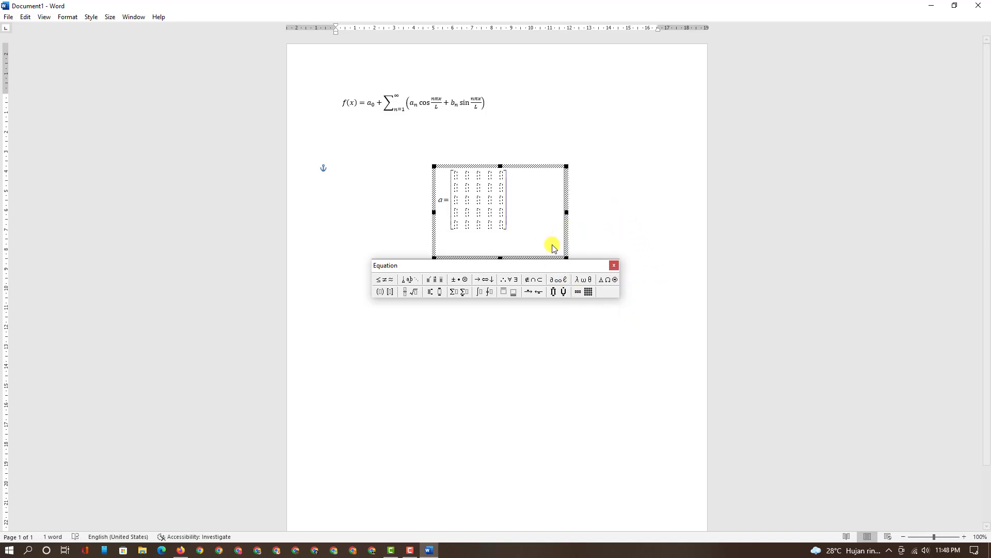
click(593, 221)
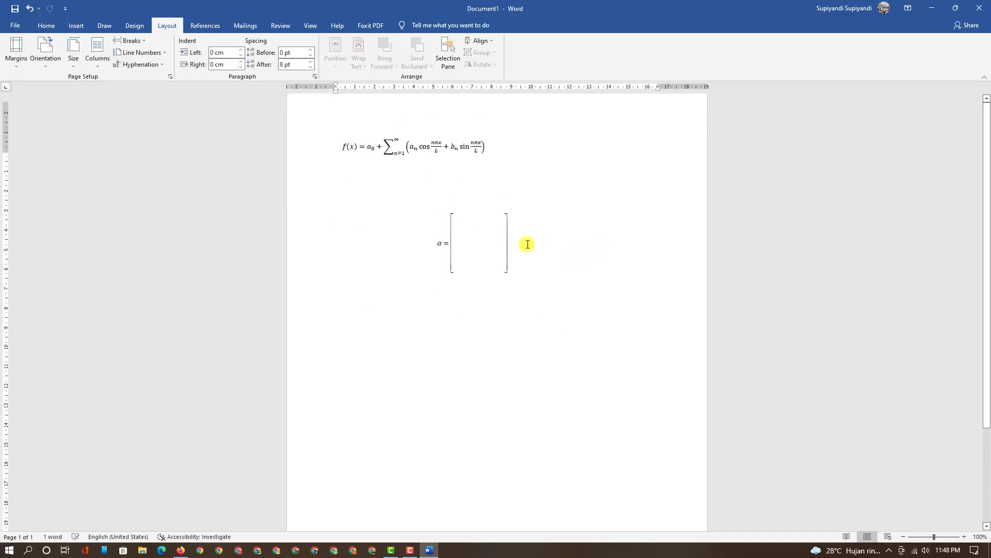
click(476, 259)
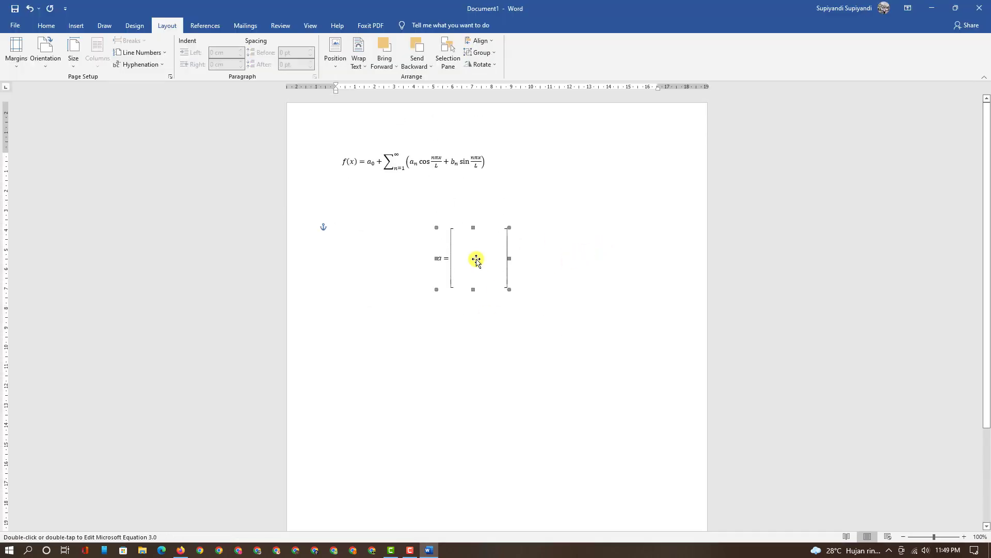
- Delete the a = matrix object and inspect the Fourier equation's display options
key(Delete)
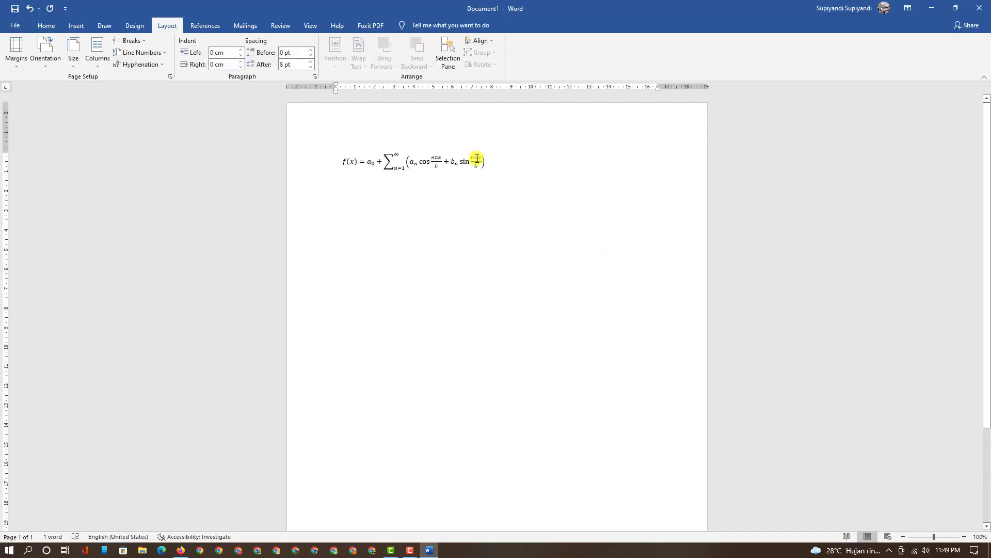
click(465, 161)
click(339, 154)
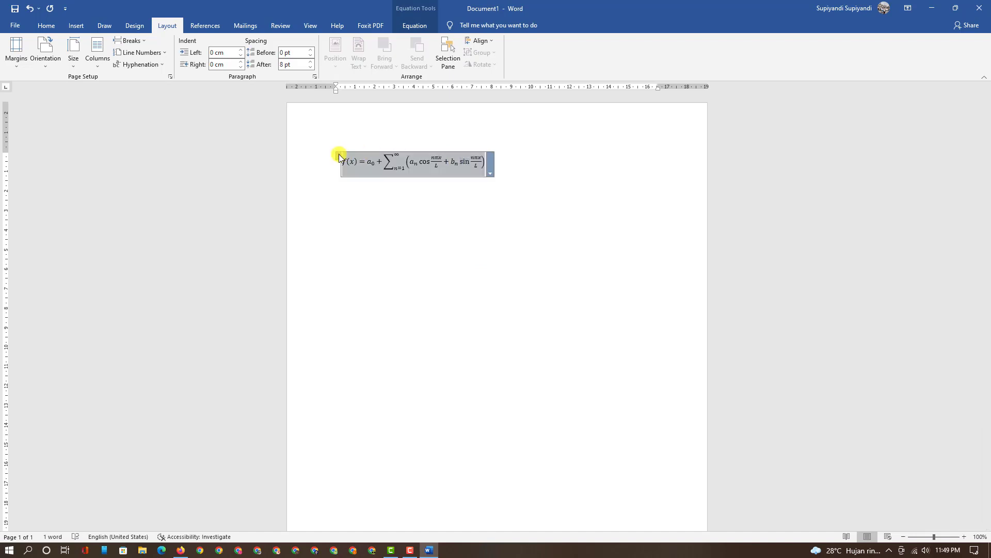
click(491, 173)
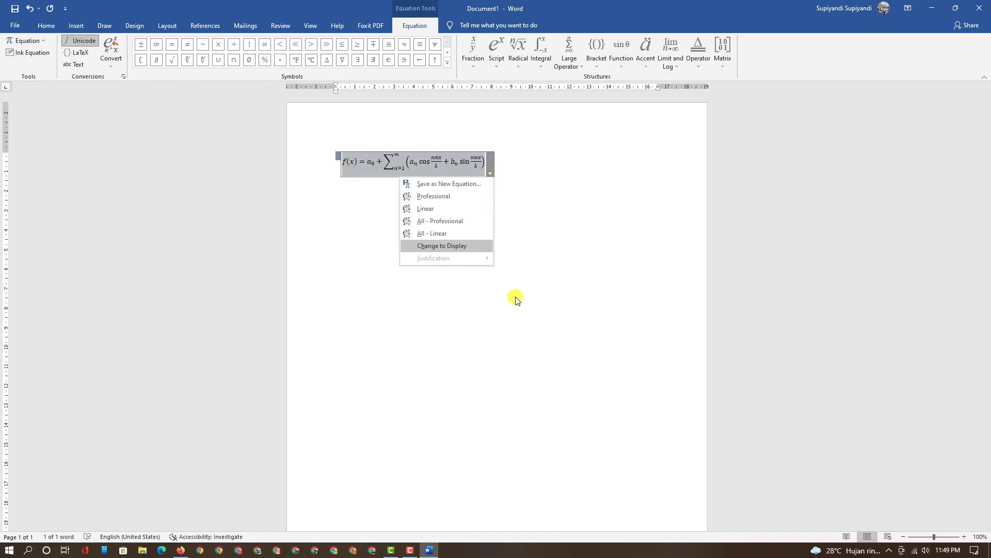
key(Escape)
click(389, 187)
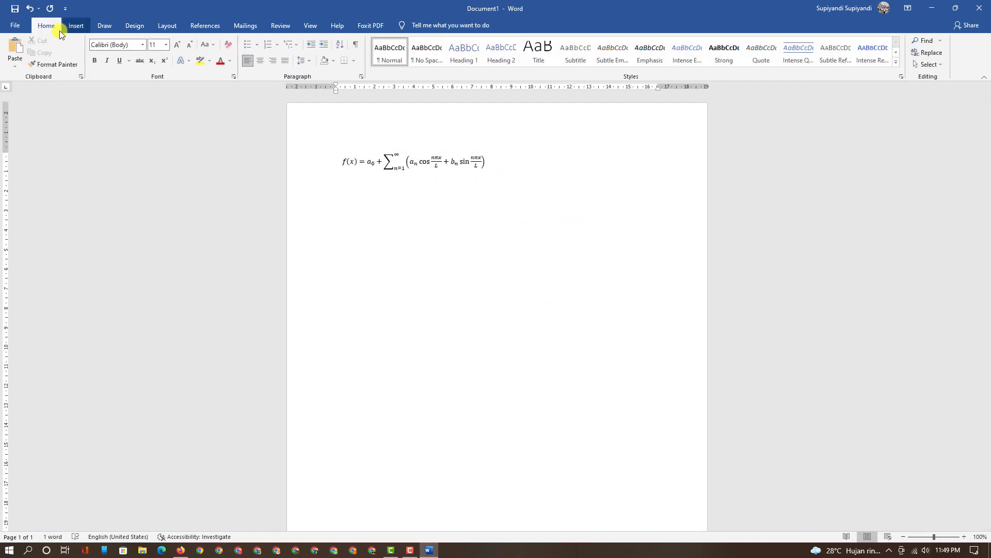
- Add empty lines below the Fourier series equation and put the caret there
click(435, 161)
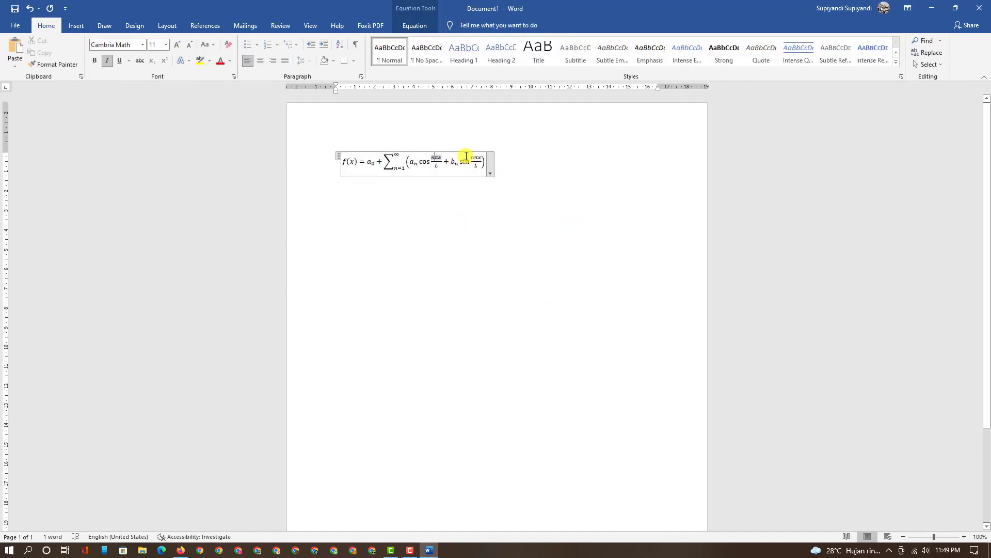
click(491, 161)
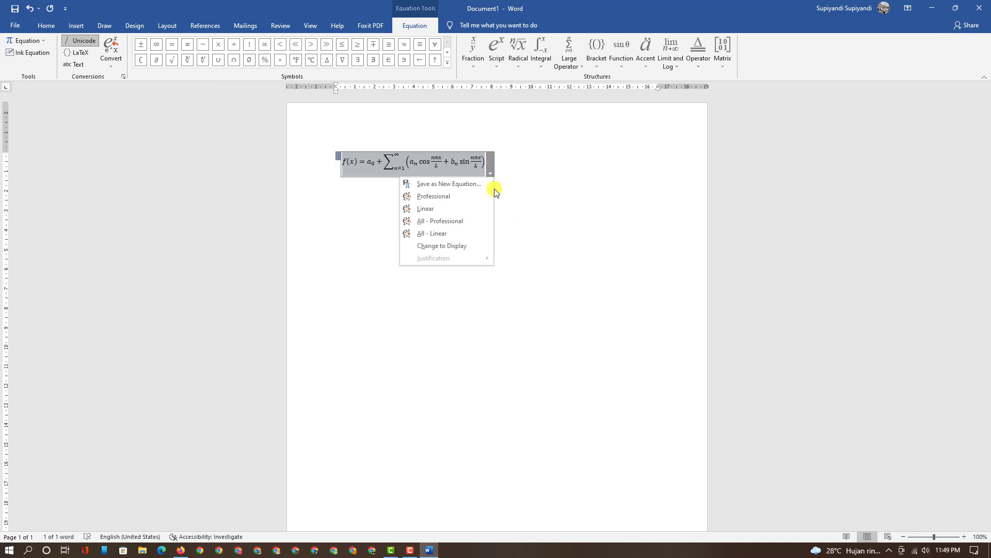
click(527, 182)
click(529, 182)
key(Return)
key(Return)
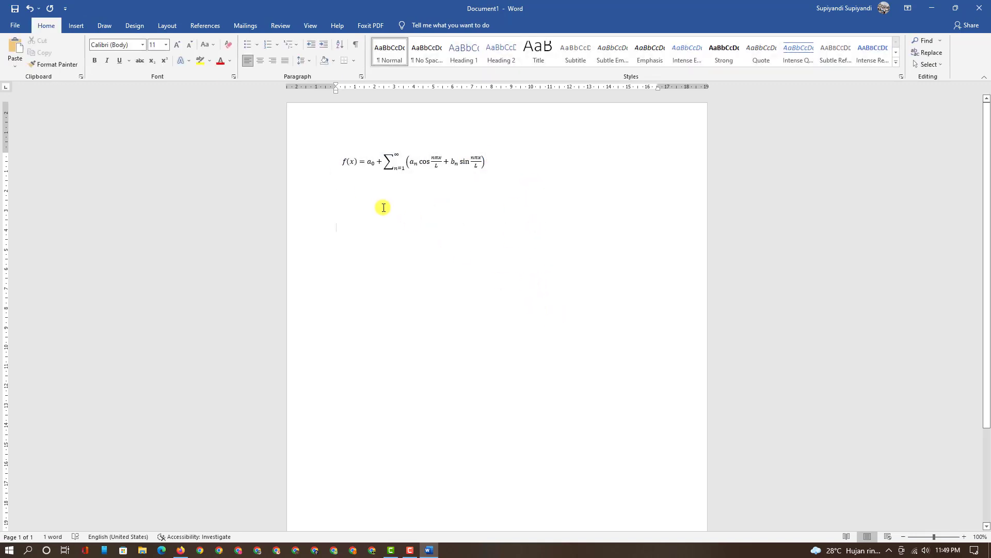
click(415, 164)
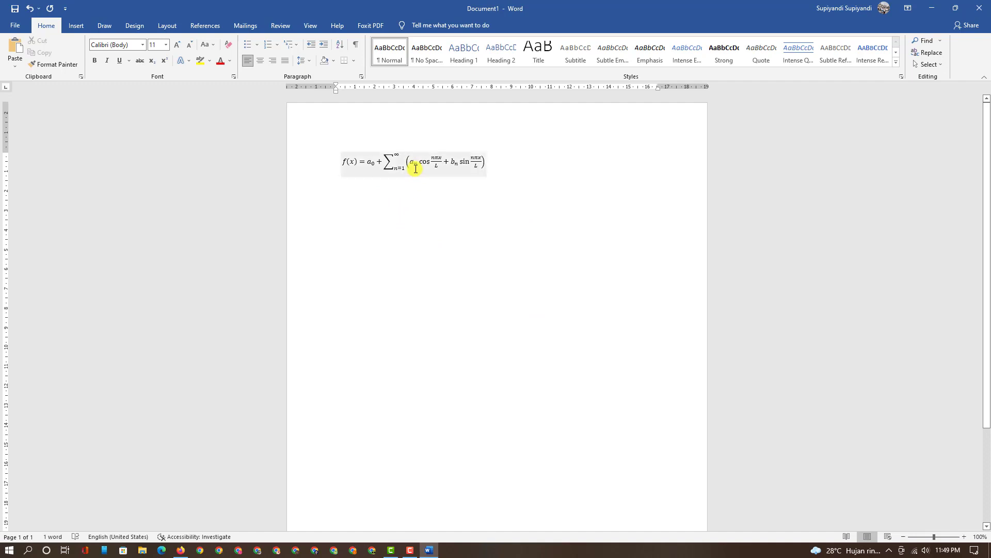
click(368, 227)
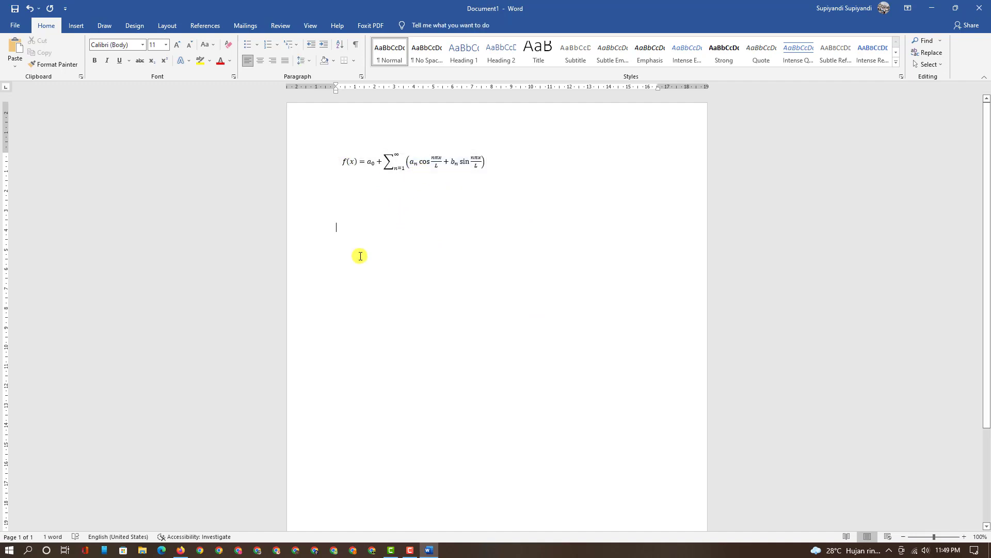
- Insert an empty Microsoft Equation 3.0 object via Insert > Object, then close Word with Don't Save
click(76, 25)
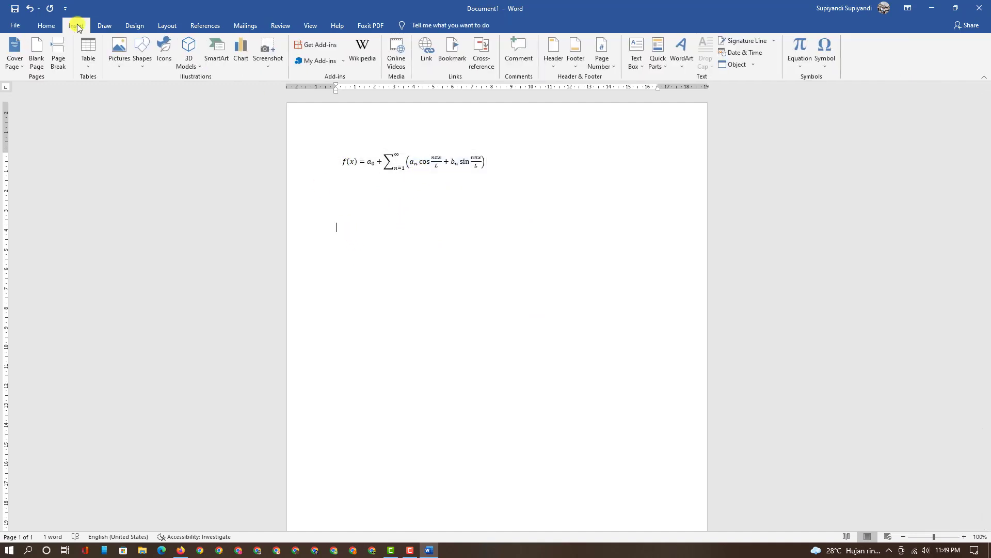
click(742, 67)
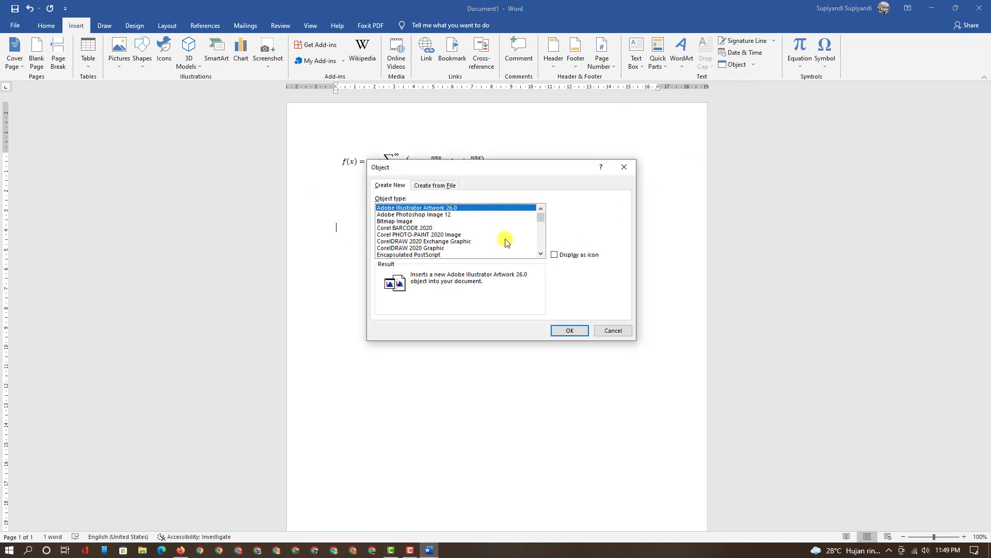
drag(540, 220, 541, 229)
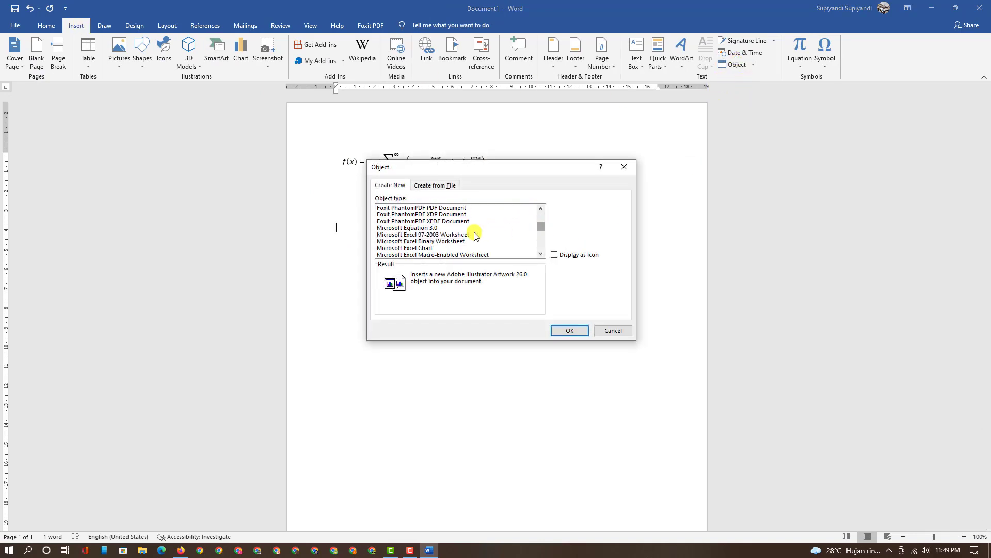
click(421, 228)
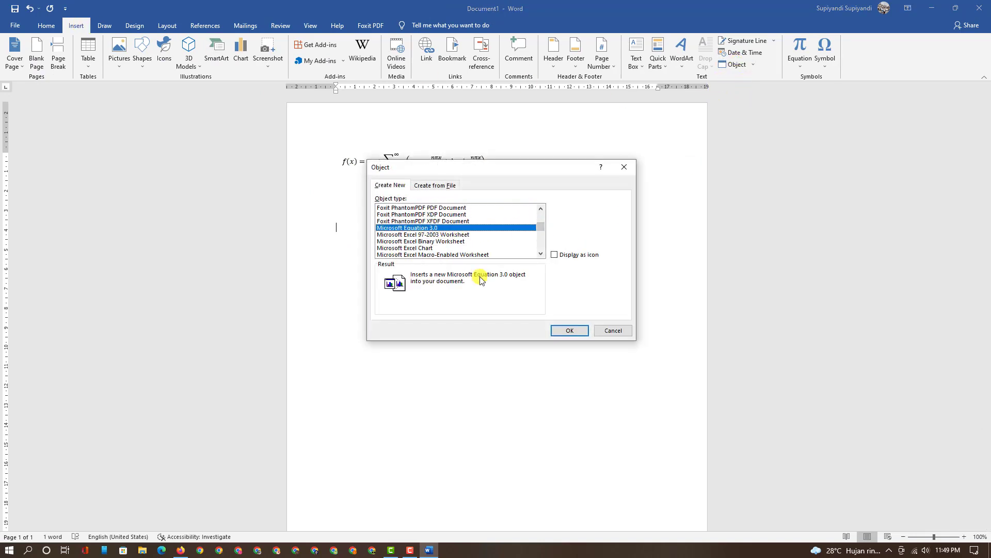
click(568, 331)
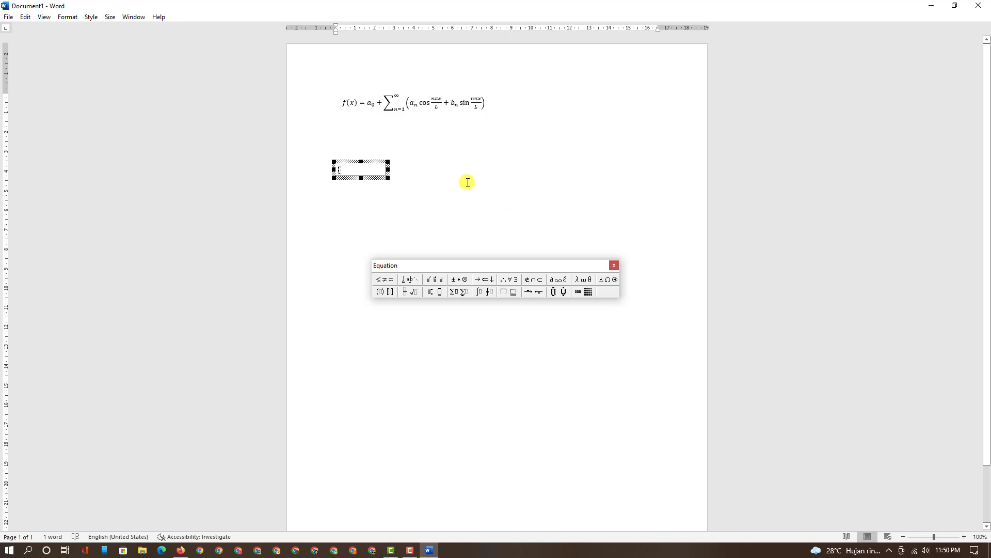
click(983, 5)
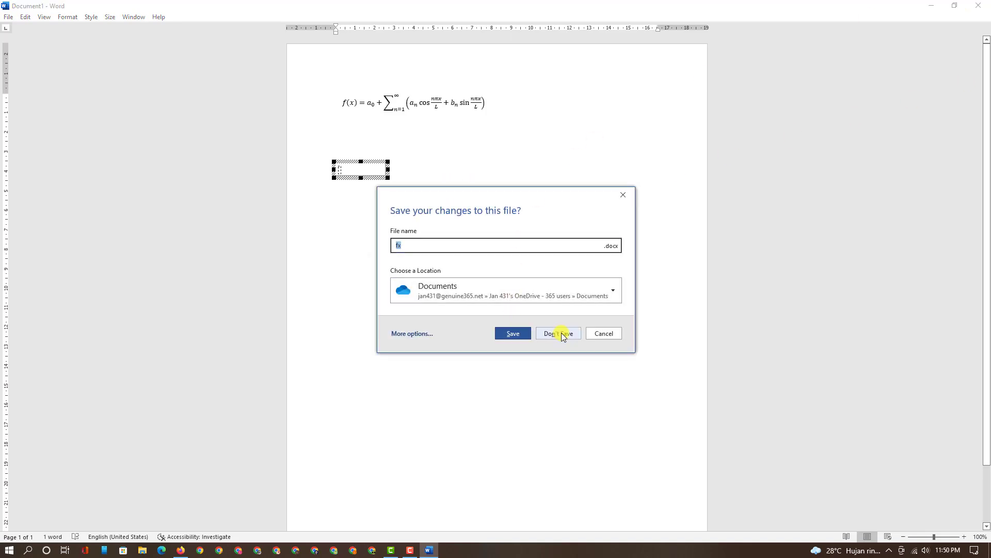
click(562, 333)
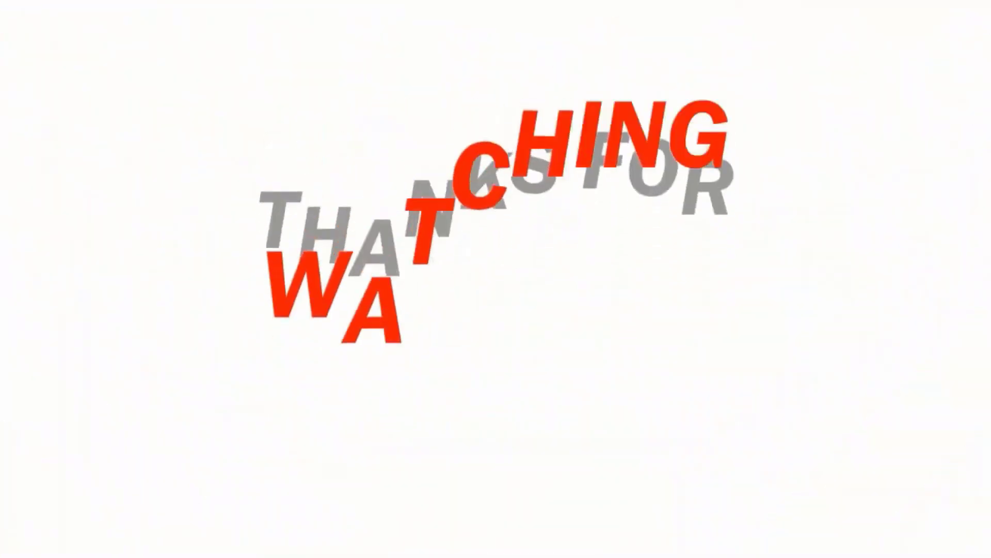